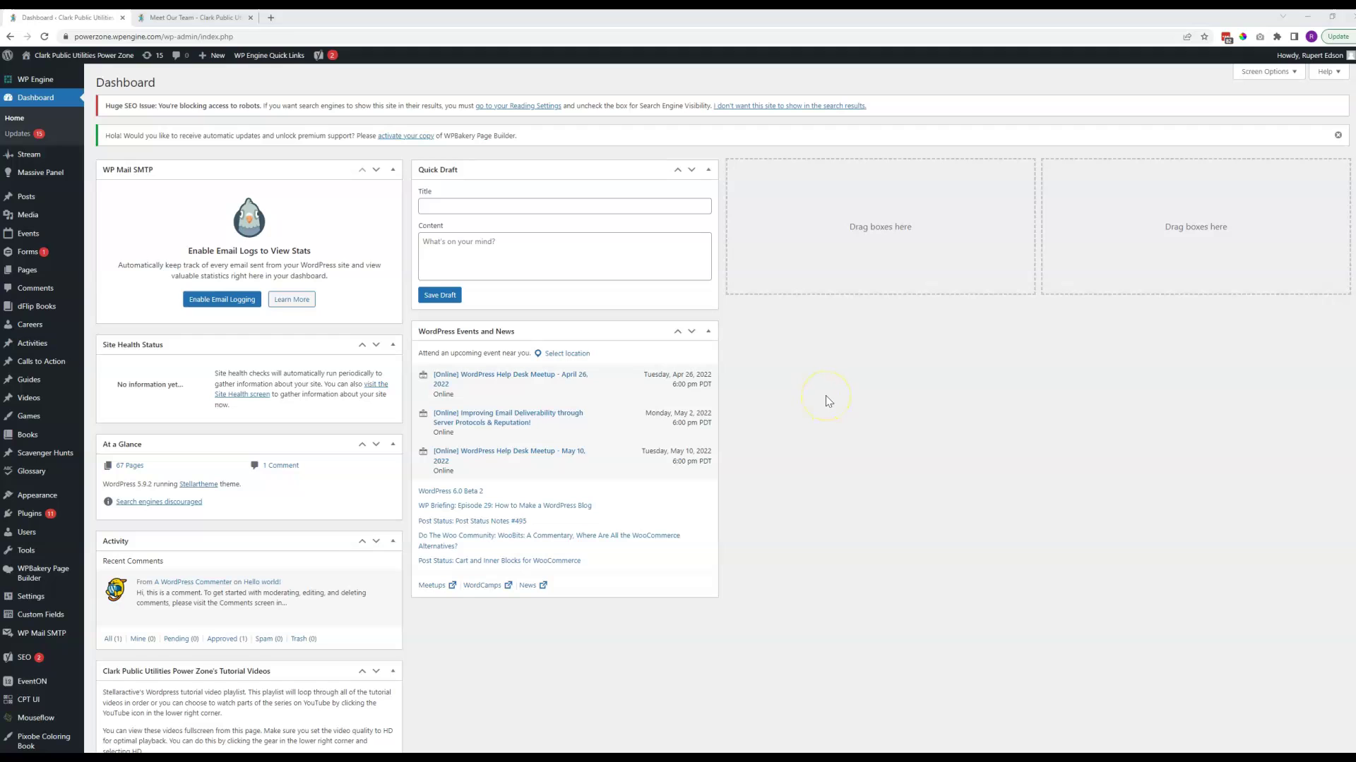
- Move Events and News into the third column and Site Health Status into the fourth
{"action": "scroll", "coordinate": [825, 400], "scroll_direction": "down", "scroll_amount": 1}
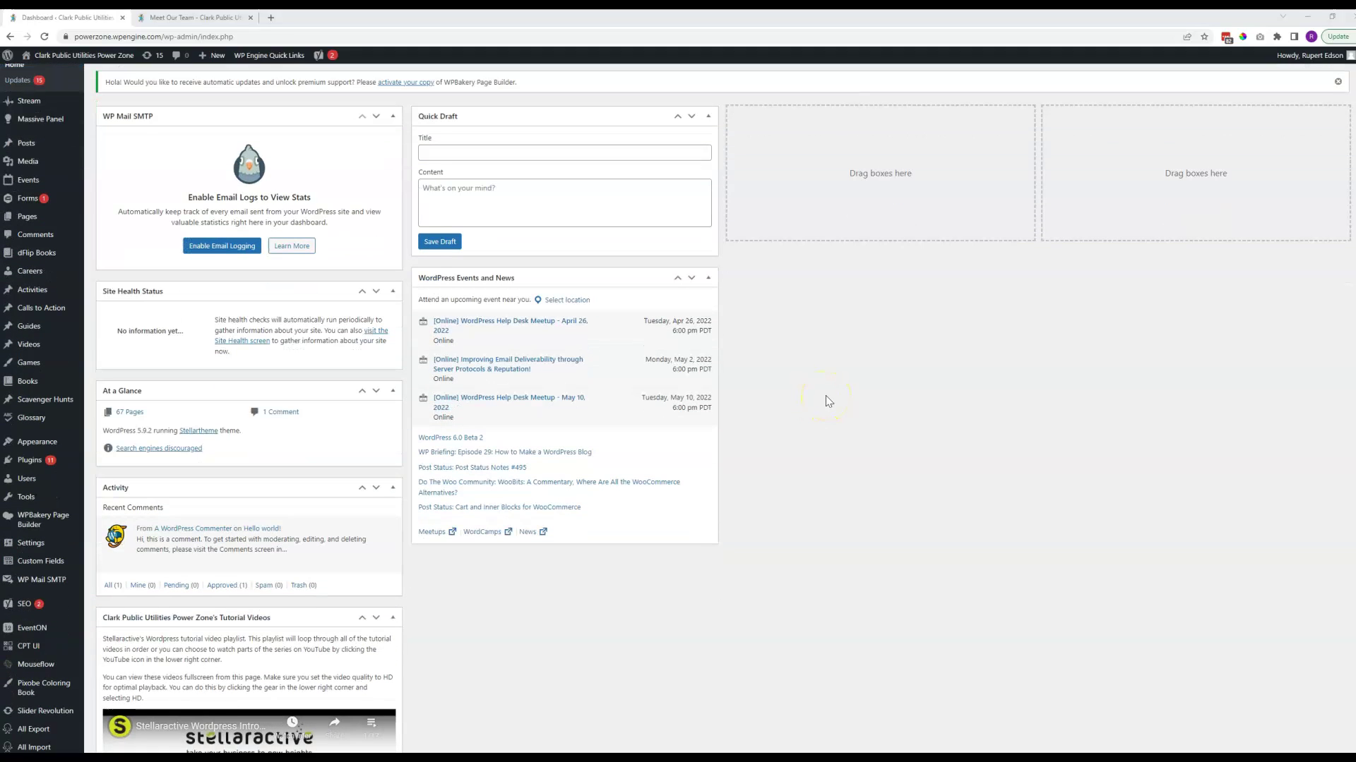
{"action": "scroll", "coordinate": [825, 400], "scroll_direction": "up", "scroll_amount": 1}
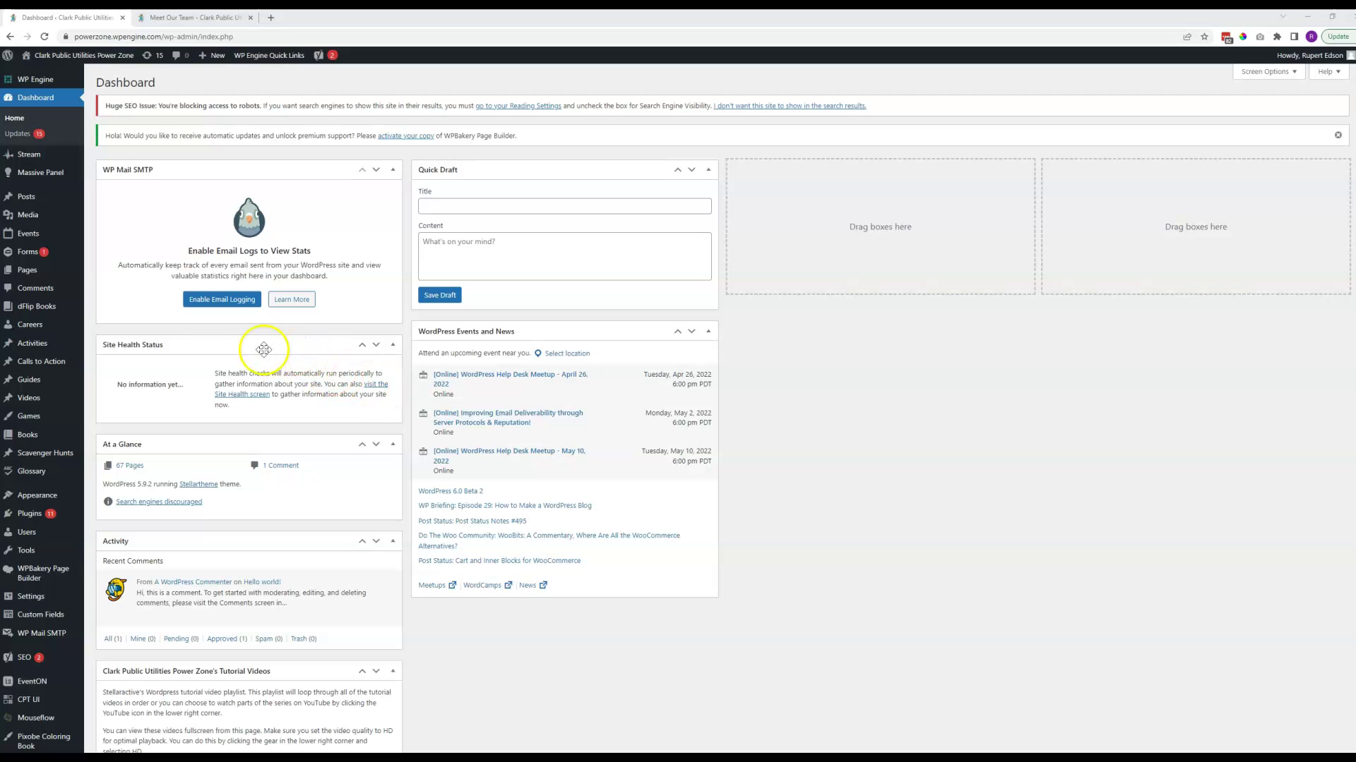
{"action": "scroll", "coordinate": [332, 460], "scroll_direction": "down", "scroll_amount": 3}
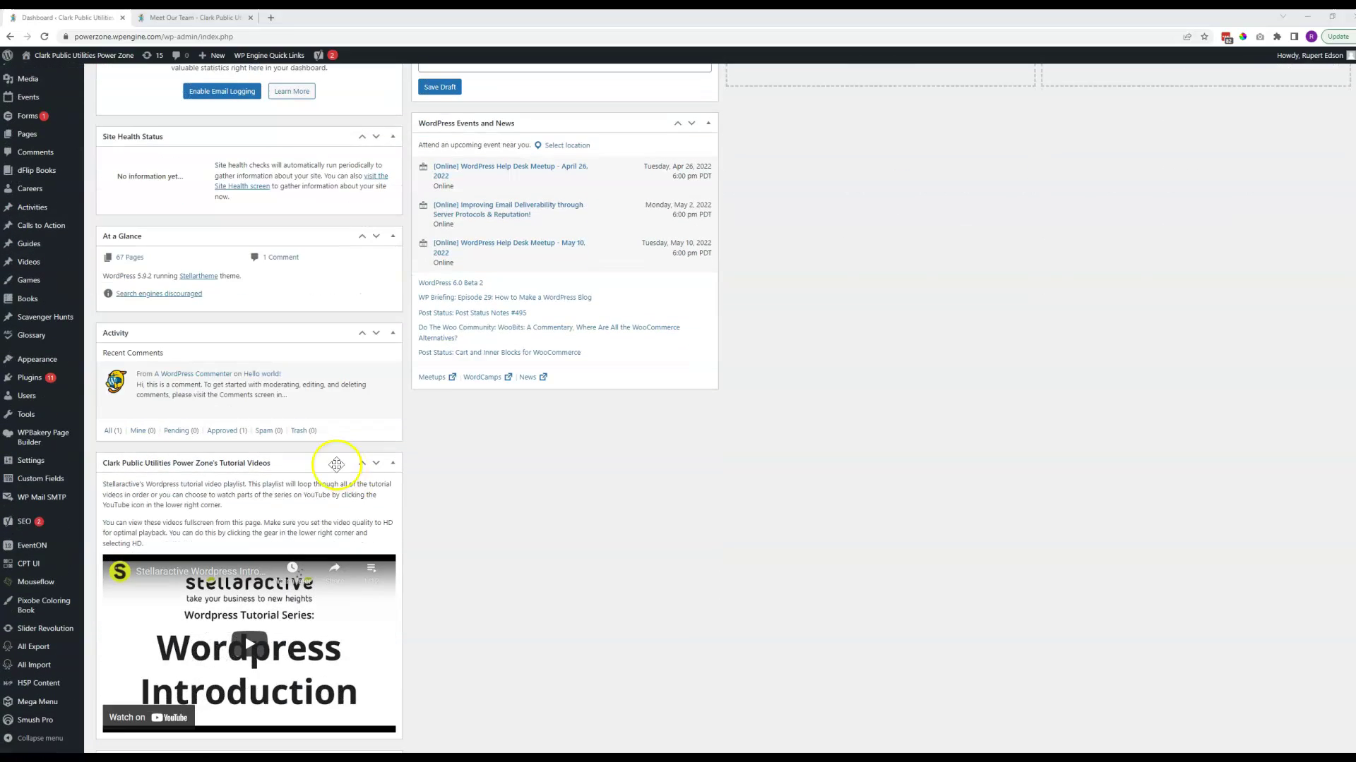
{"action": "scroll", "coordinate": [484, 454], "scroll_direction": "up", "scroll_amount": 3}
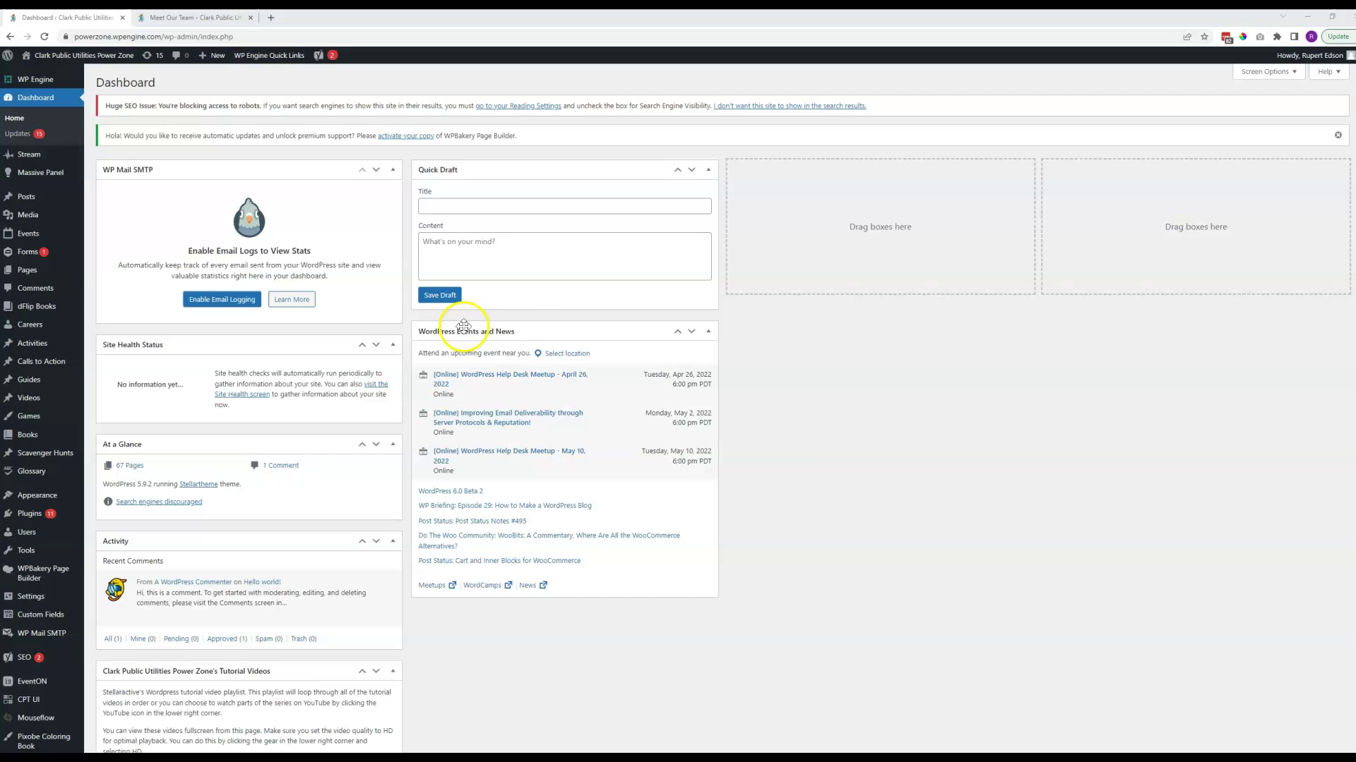
{"action": "mouse_move", "coordinate": [472, 328]}
{"action": "left_mouse_down"}
{"action": "mouse_move", "coordinate": [518, 393]}
{"action": "mouse_move", "coordinate": [805, 185]}
{"action": "left_mouse_up"}
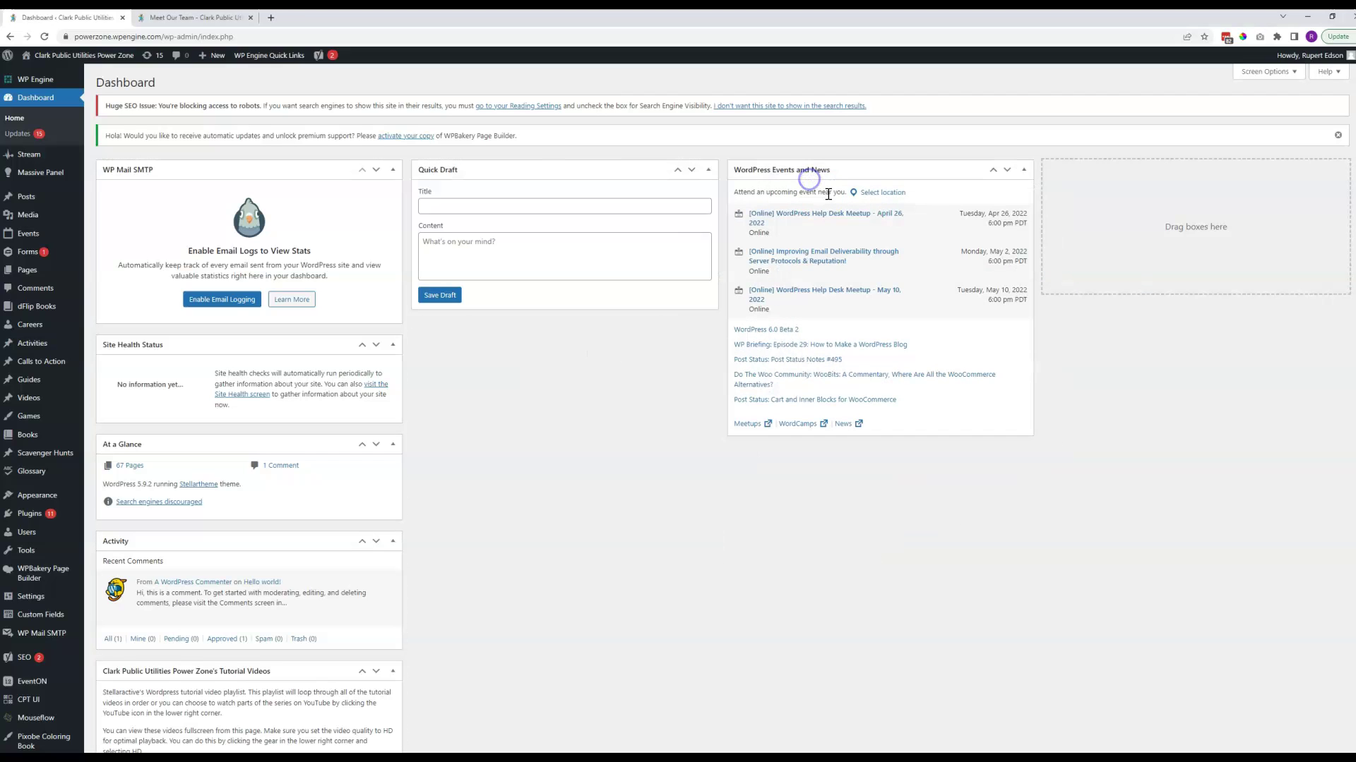
{"action": "left_click_drag", "start_coordinate": [183, 345], "coordinate": [1176, 191]}
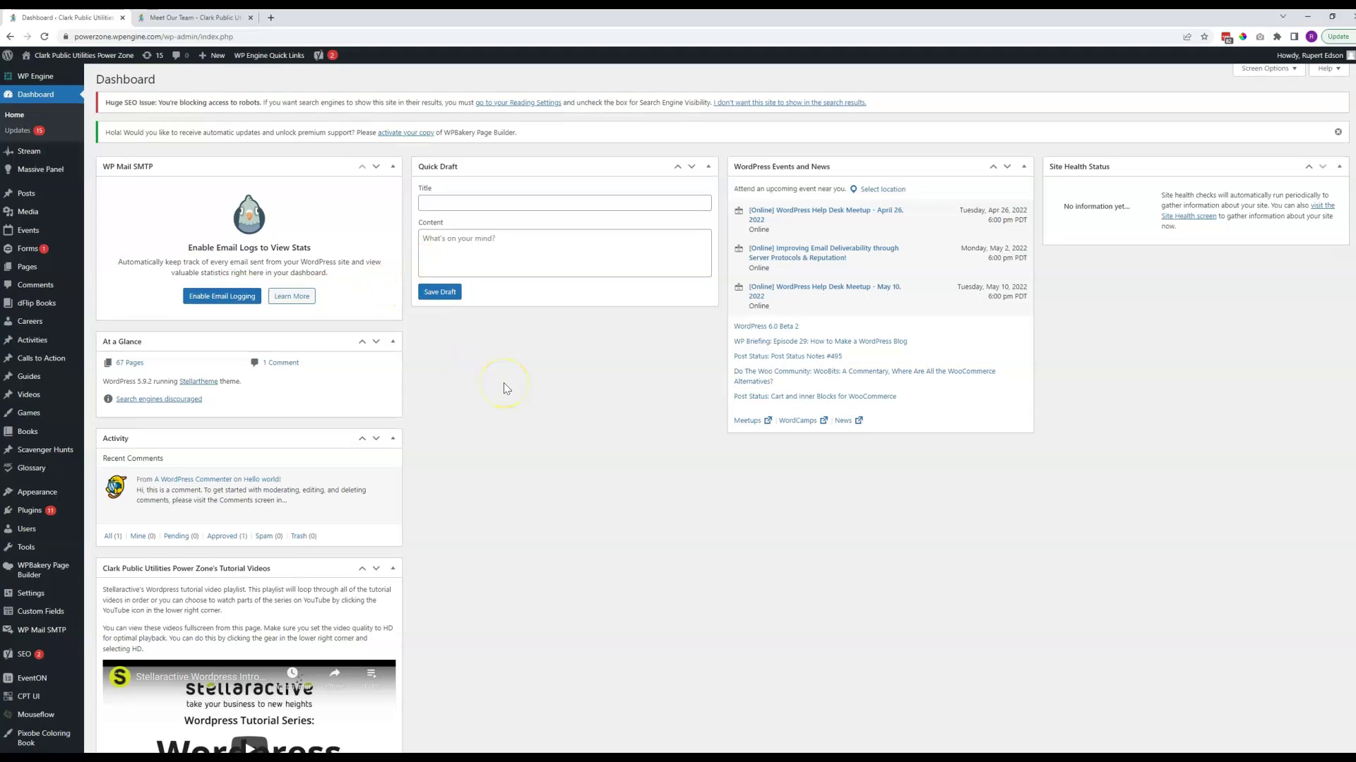
- Drag the Tutorial Videos widget to the top of the left column
{"action": "scroll", "coordinate": [494, 392], "scroll_direction": "down", "scroll_amount": 2}
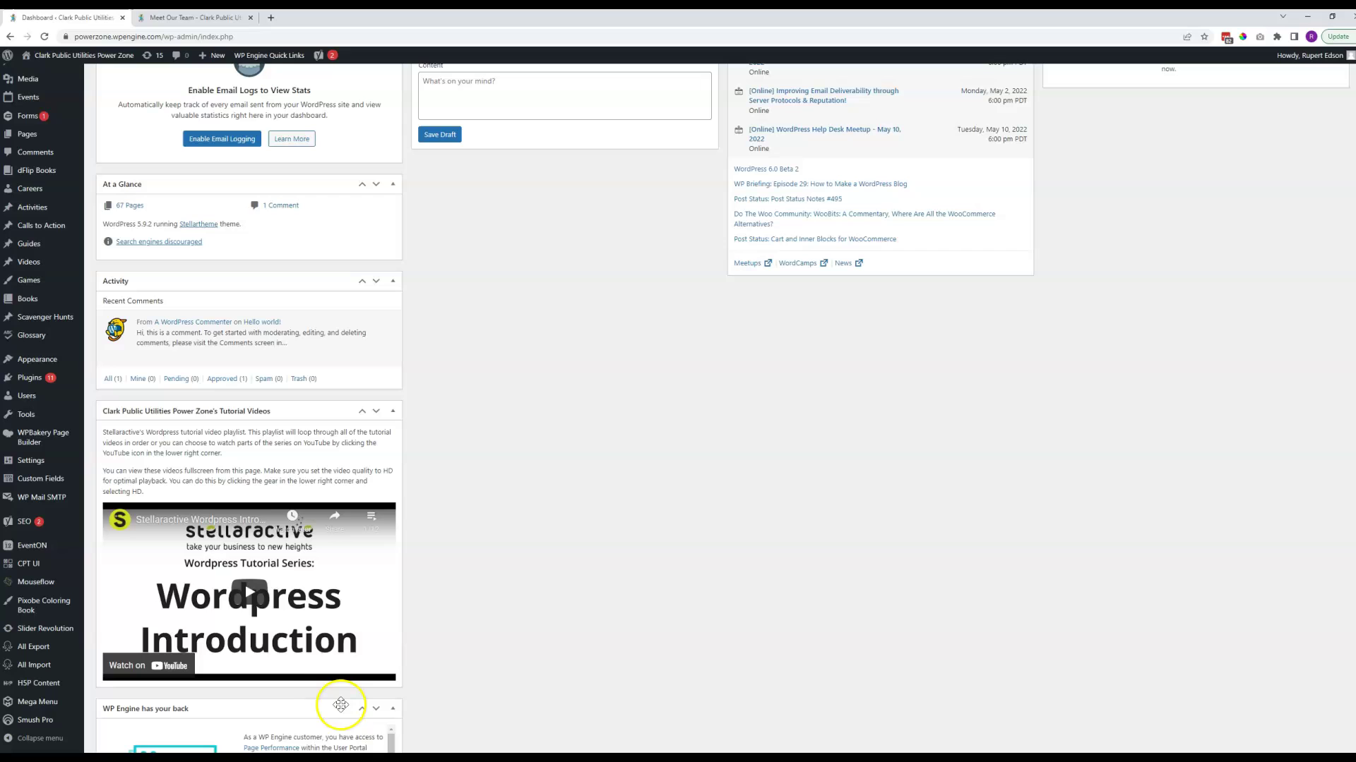
{"action": "scroll", "coordinate": [617, 517], "scroll_direction": "up", "scroll_amount": 3}
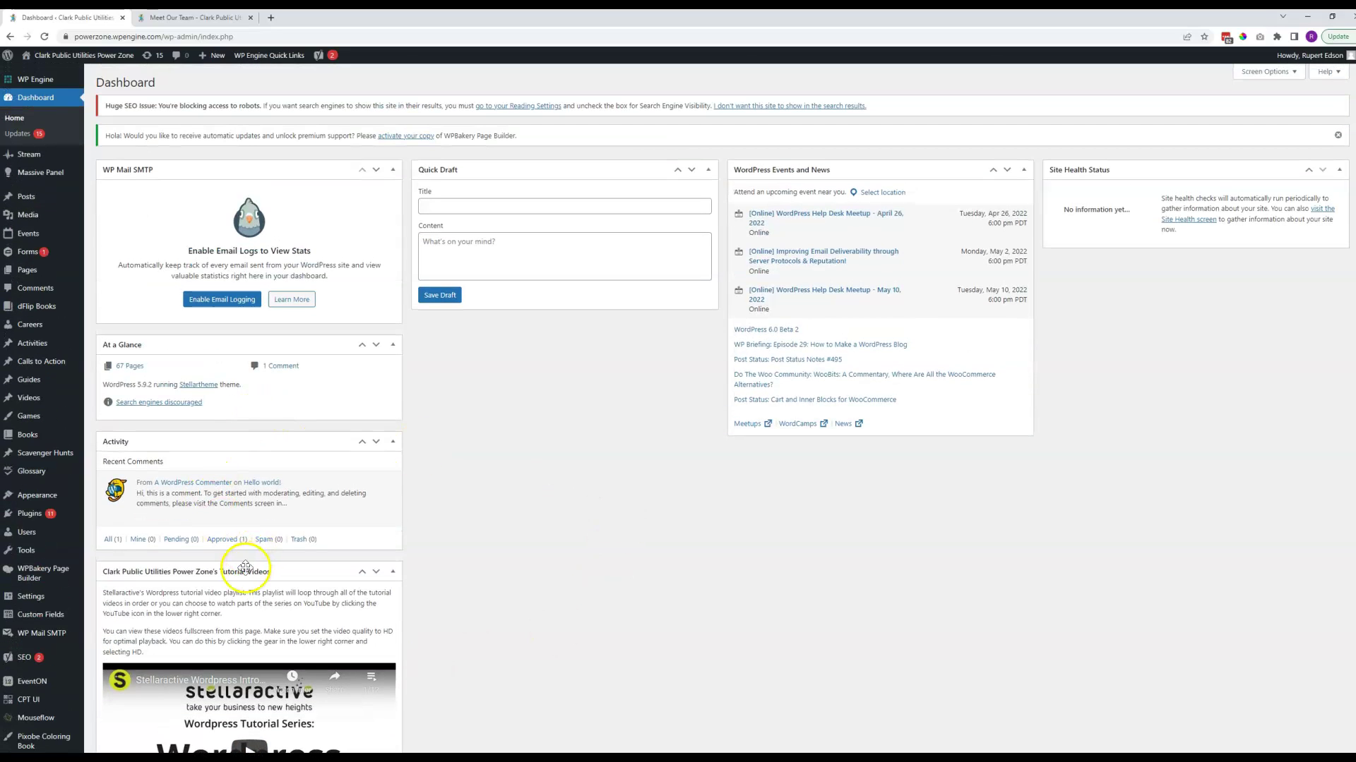
{"action": "left_click_drag", "start_coordinate": [243, 575], "coordinate": [256, 205]}
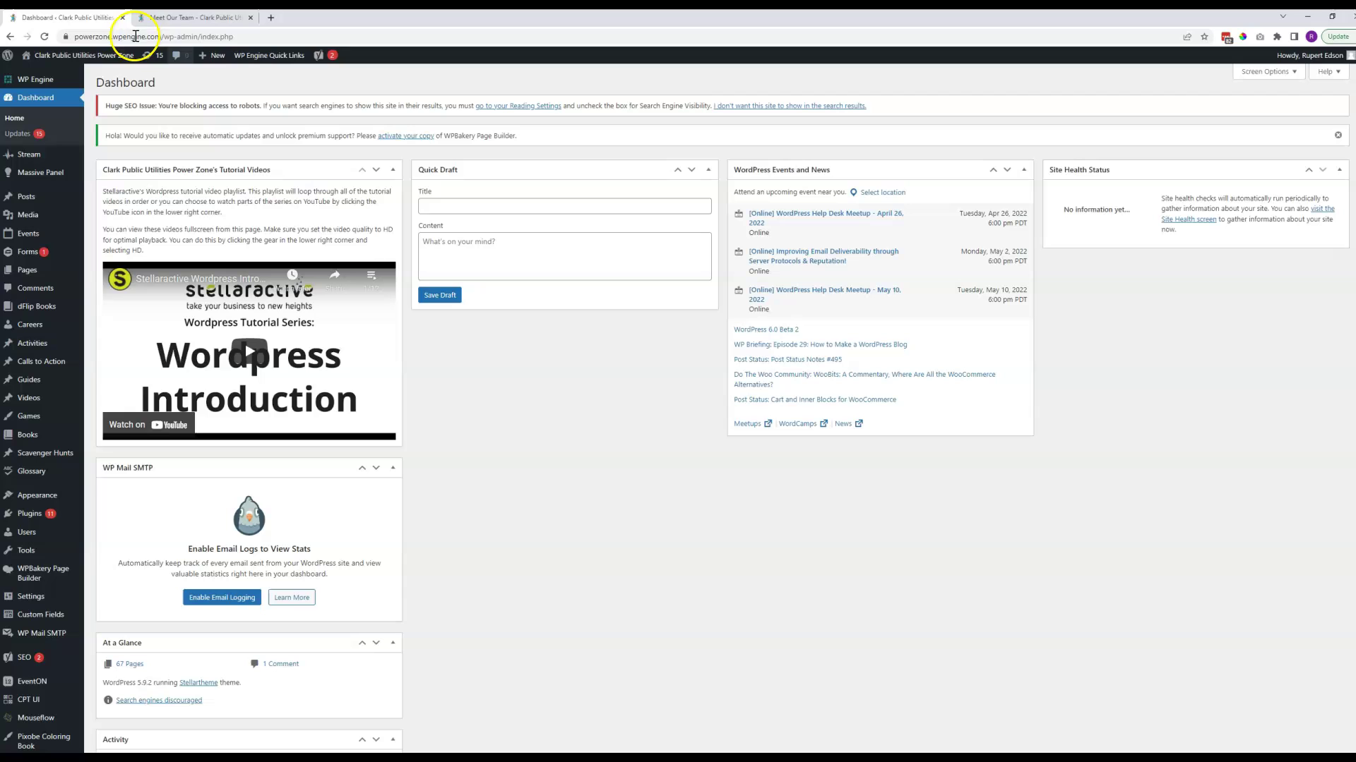
{"action": "left_click", "coordinate": [184, 22]}
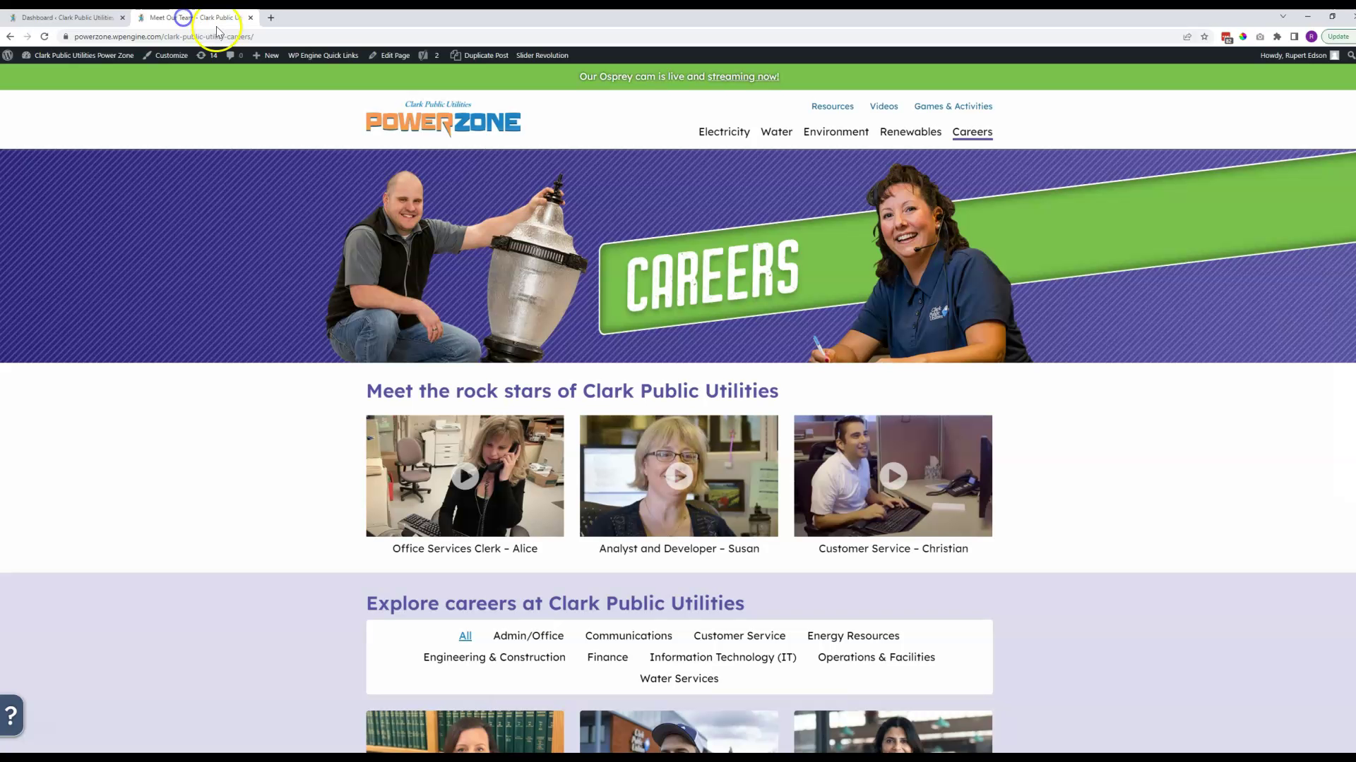
{"action": "left_click", "coordinate": [75, 22]}
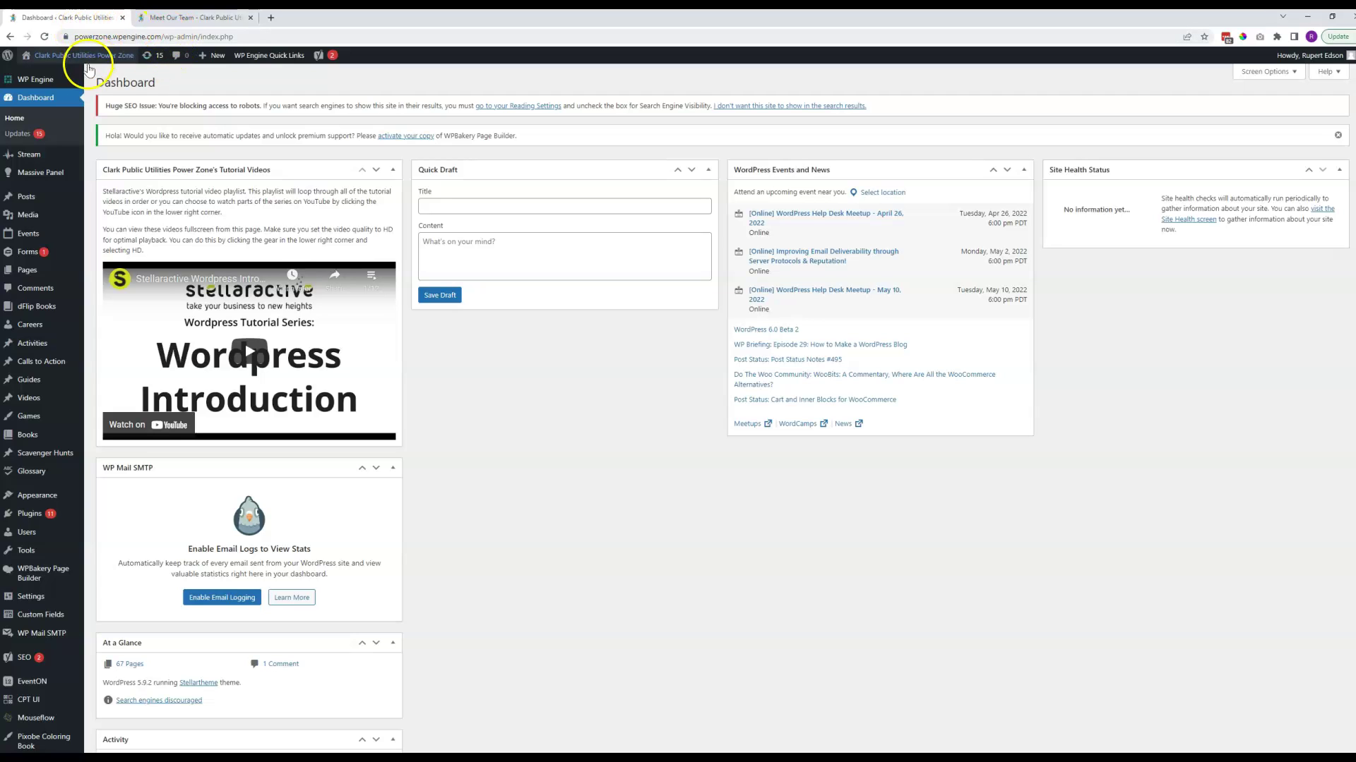
{"action": "left_click", "coordinate": [174, 19]}
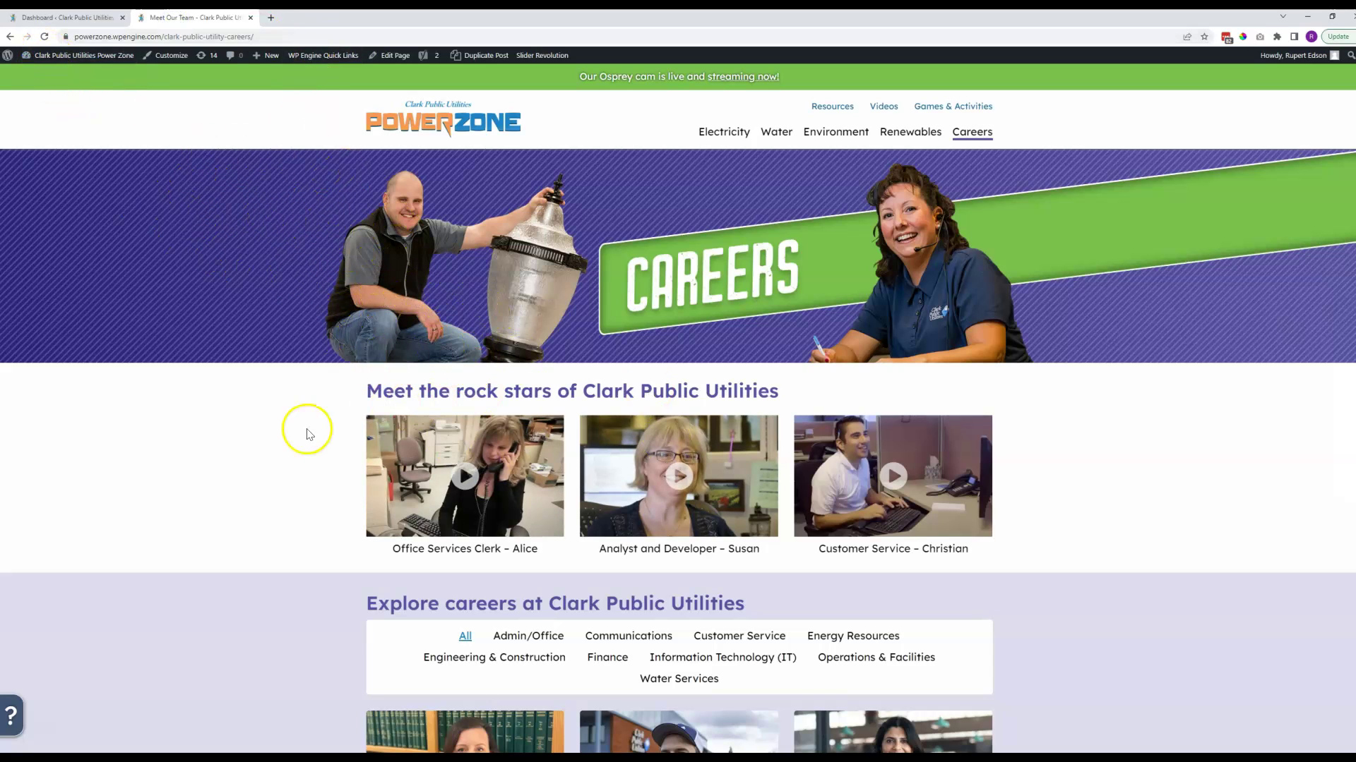
{"action": "left_click", "coordinate": [72, 18]}
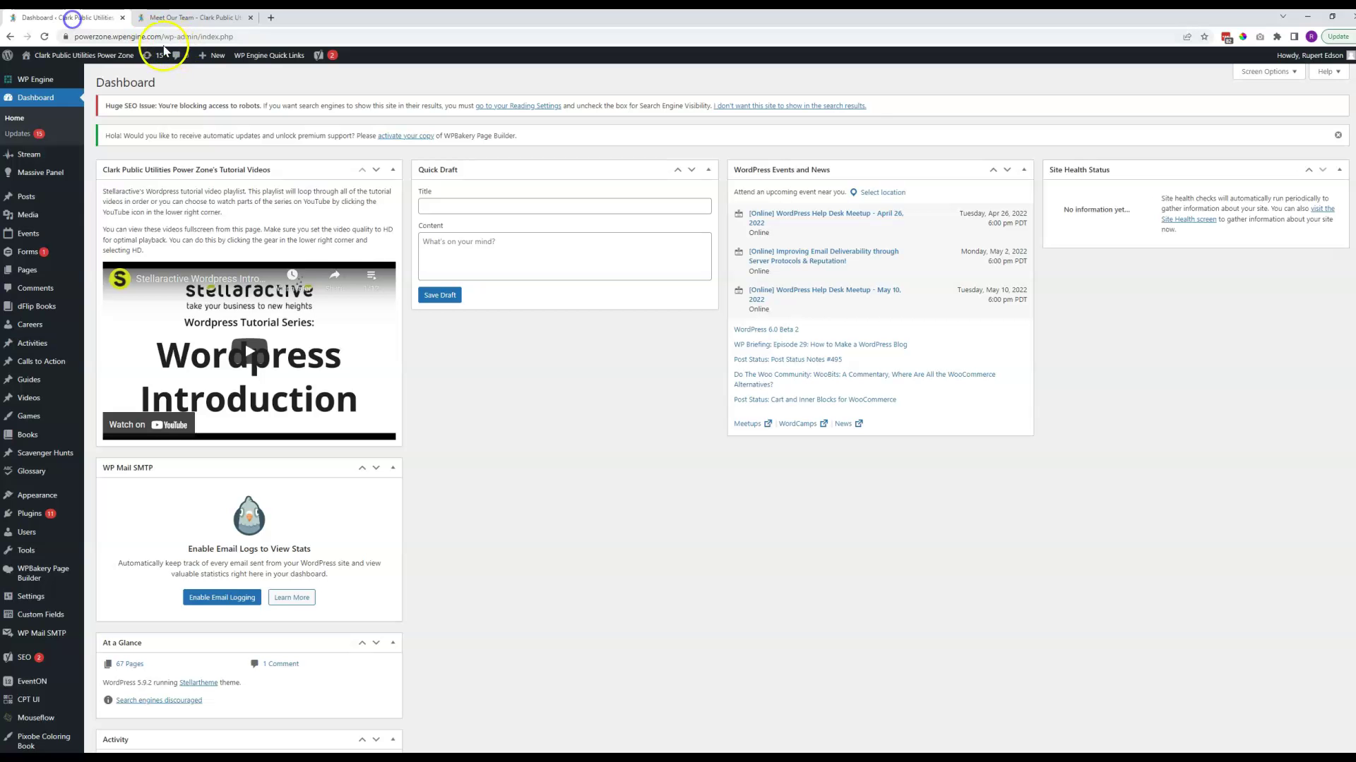
{"action": "mouse_move", "coordinate": [41, 305]}
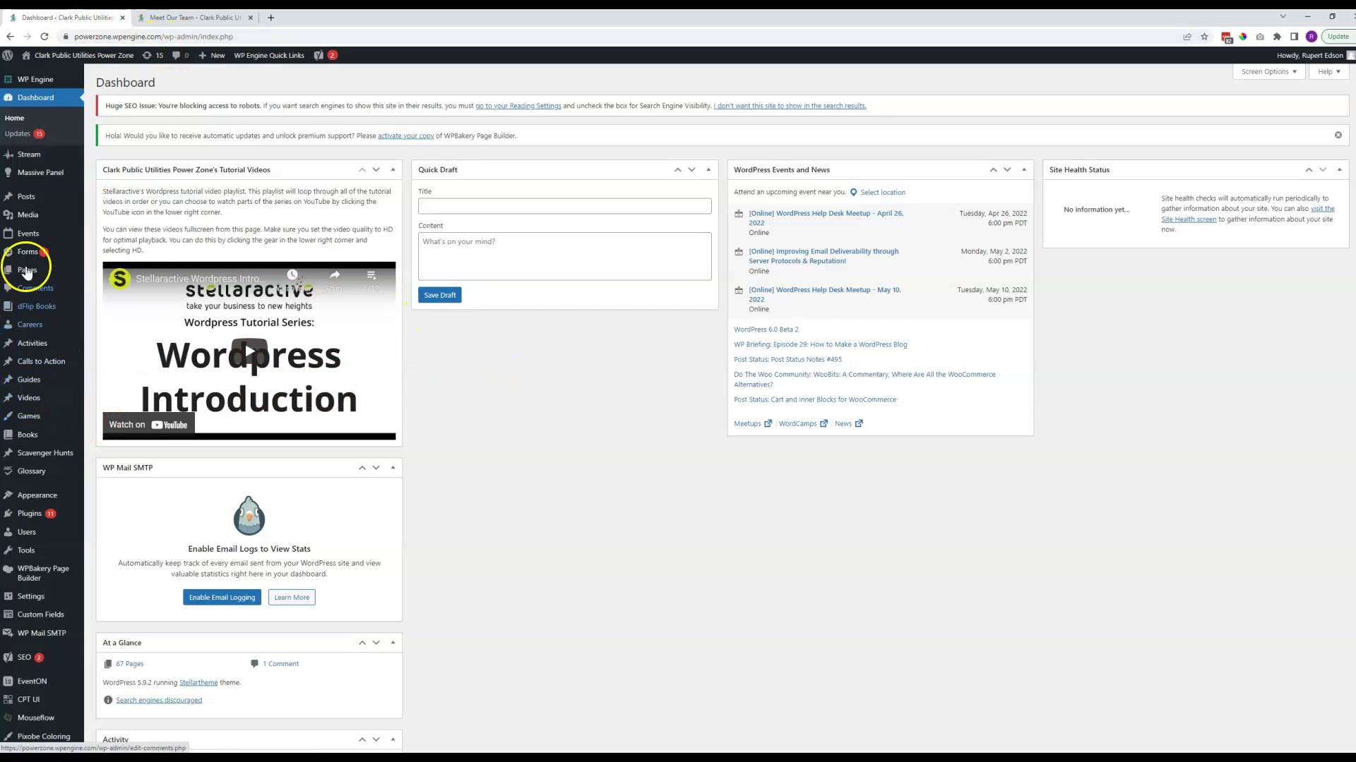
{"action": "mouse_move", "coordinate": [15, 241]}
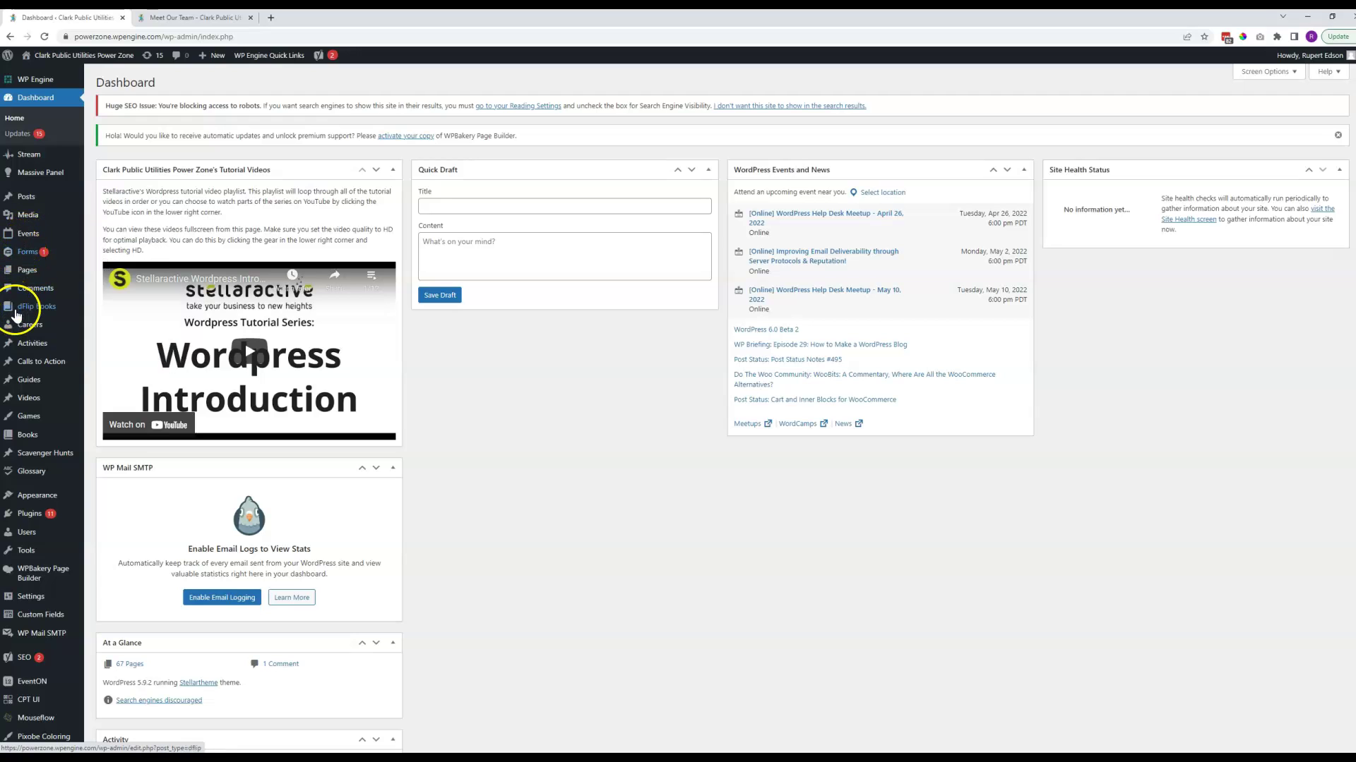
{"action": "mouse_move", "coordinate": [21, 326]}
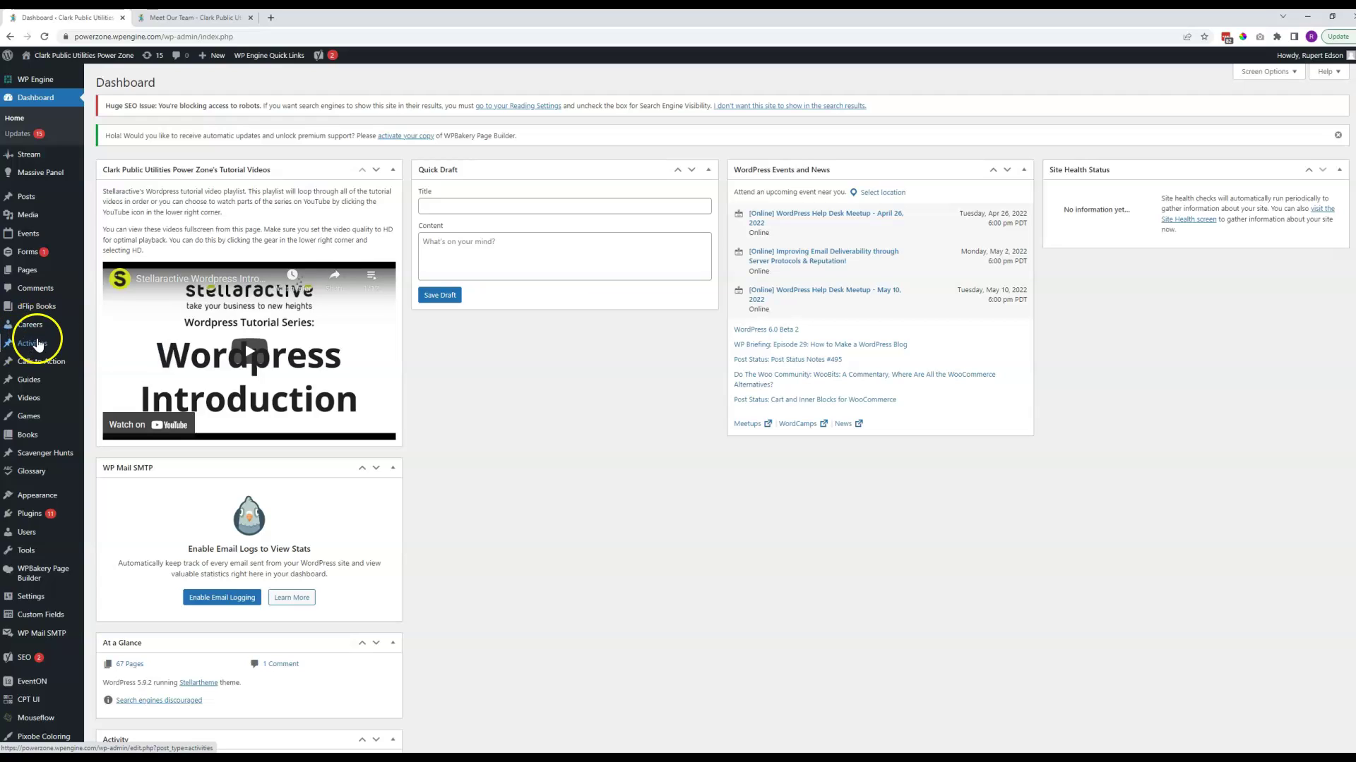
{"action": "mouse_move", "coordinate": [38, 348]}
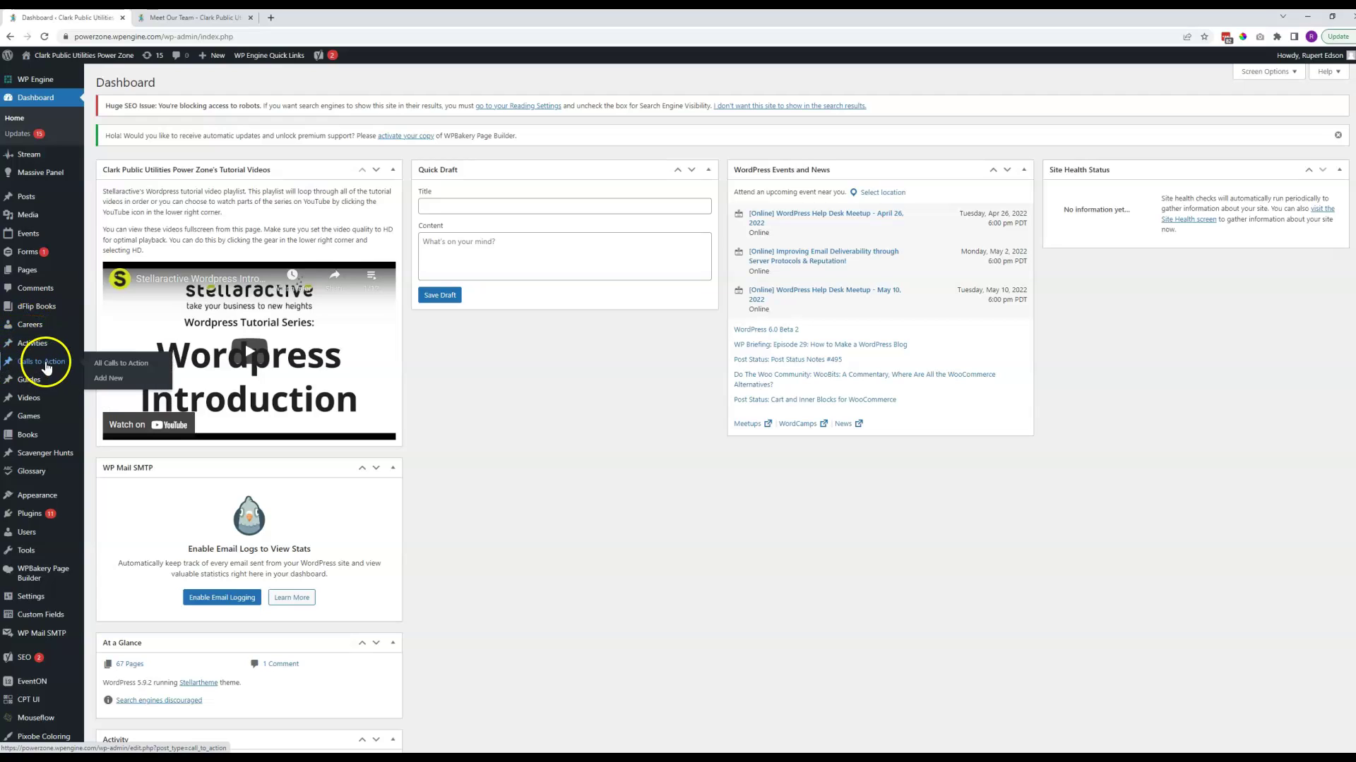
{"action": "mouse_move", "coordinate": [38, 386]}
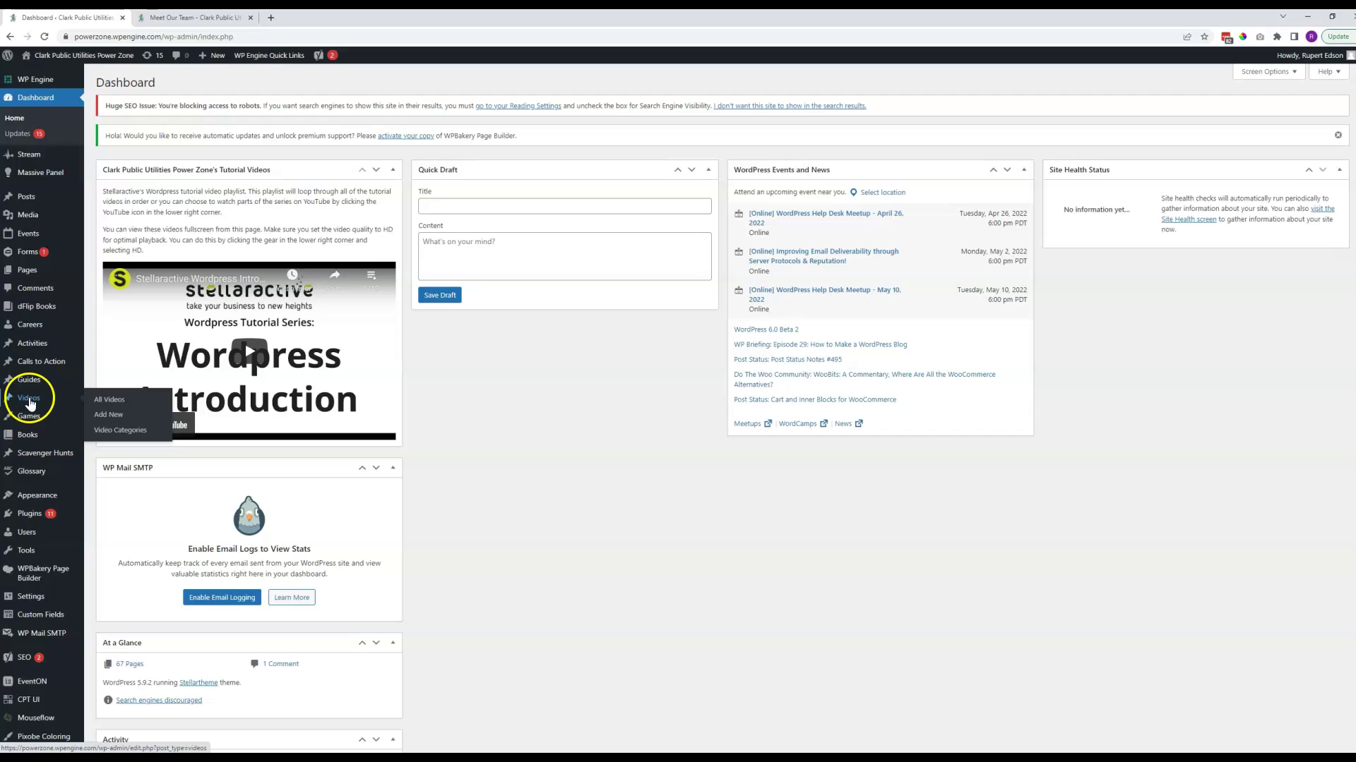
{"action": "mouse_move", "coordinate": [24, 422]}
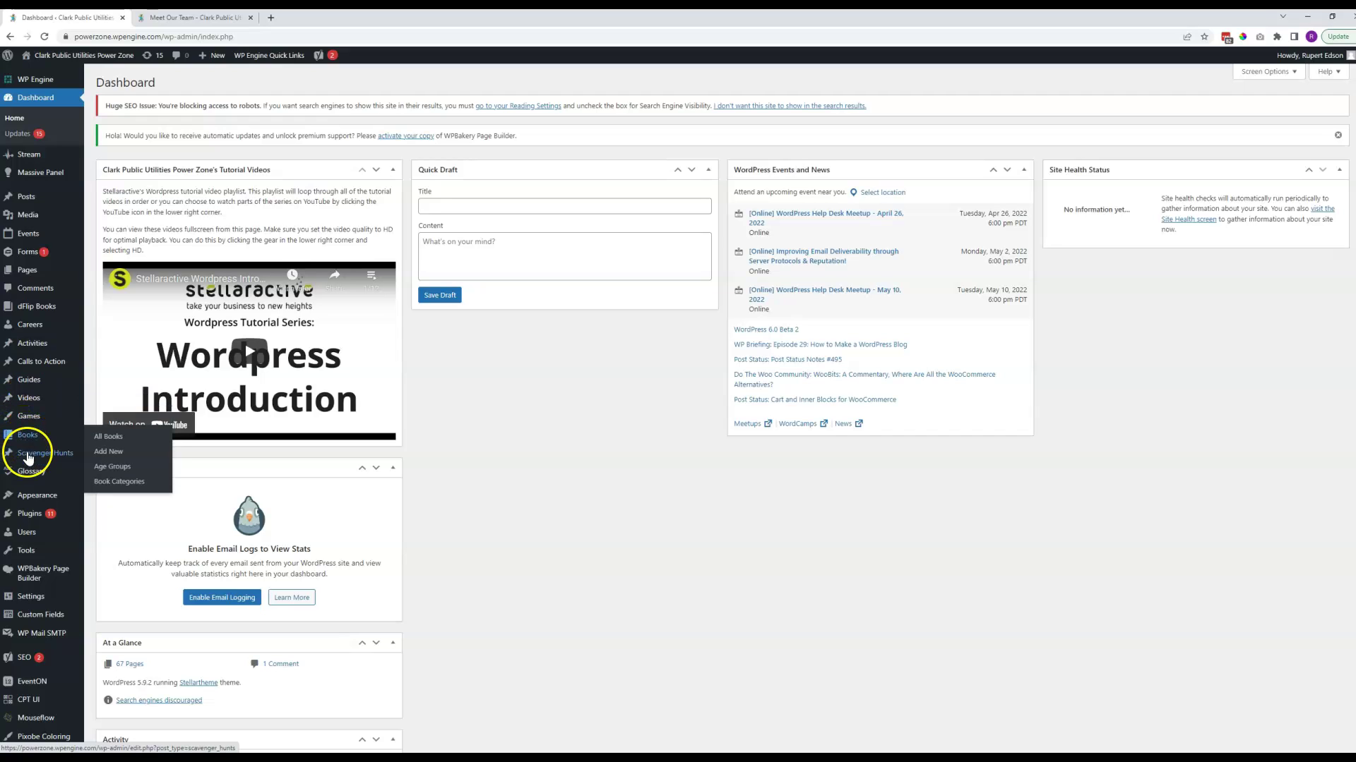
{"action": "mouse_move", "coordinate": [28, 481]}
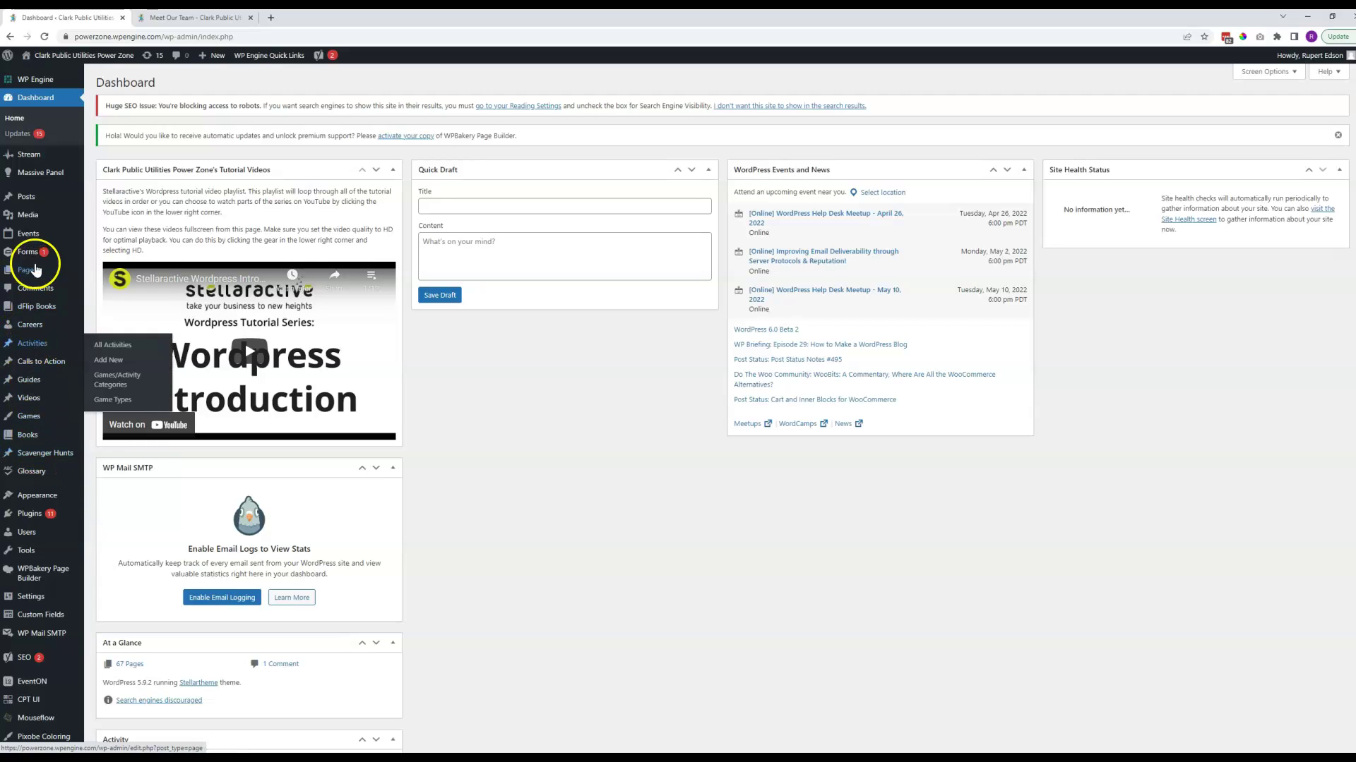
{"action": "mouse_move", "coordinate": [34, 276]}
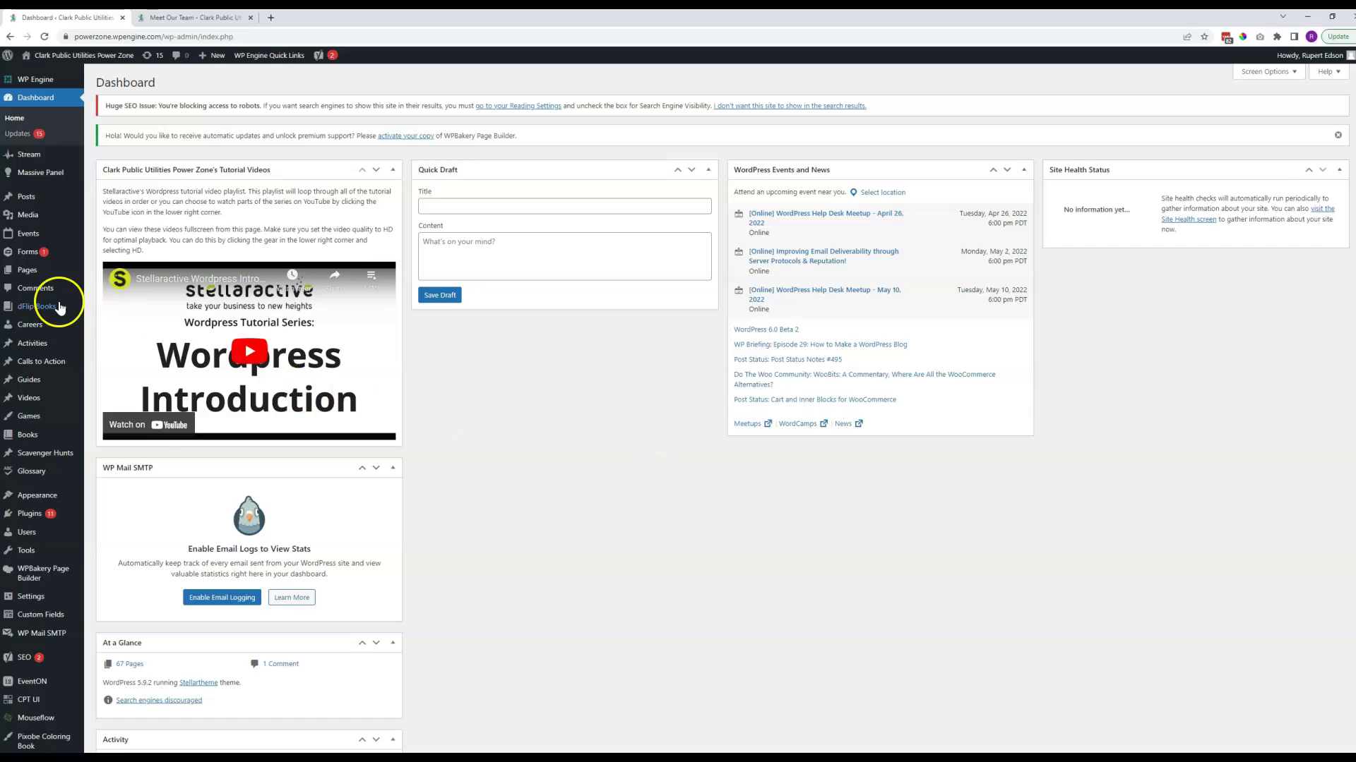
{"action": "mouse_move", "coordinate": [27, 446]}
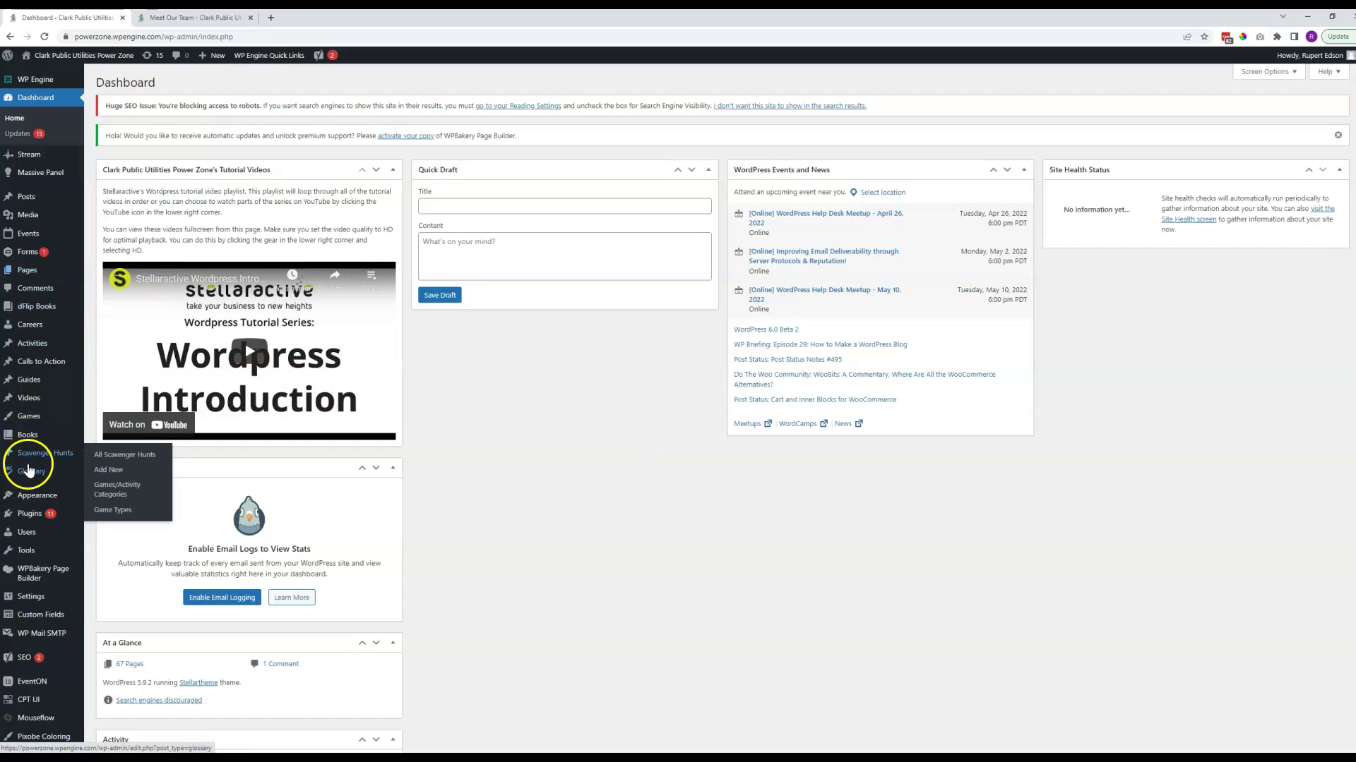
{"action": "mouse_move", "coordinate": [39, 719]}
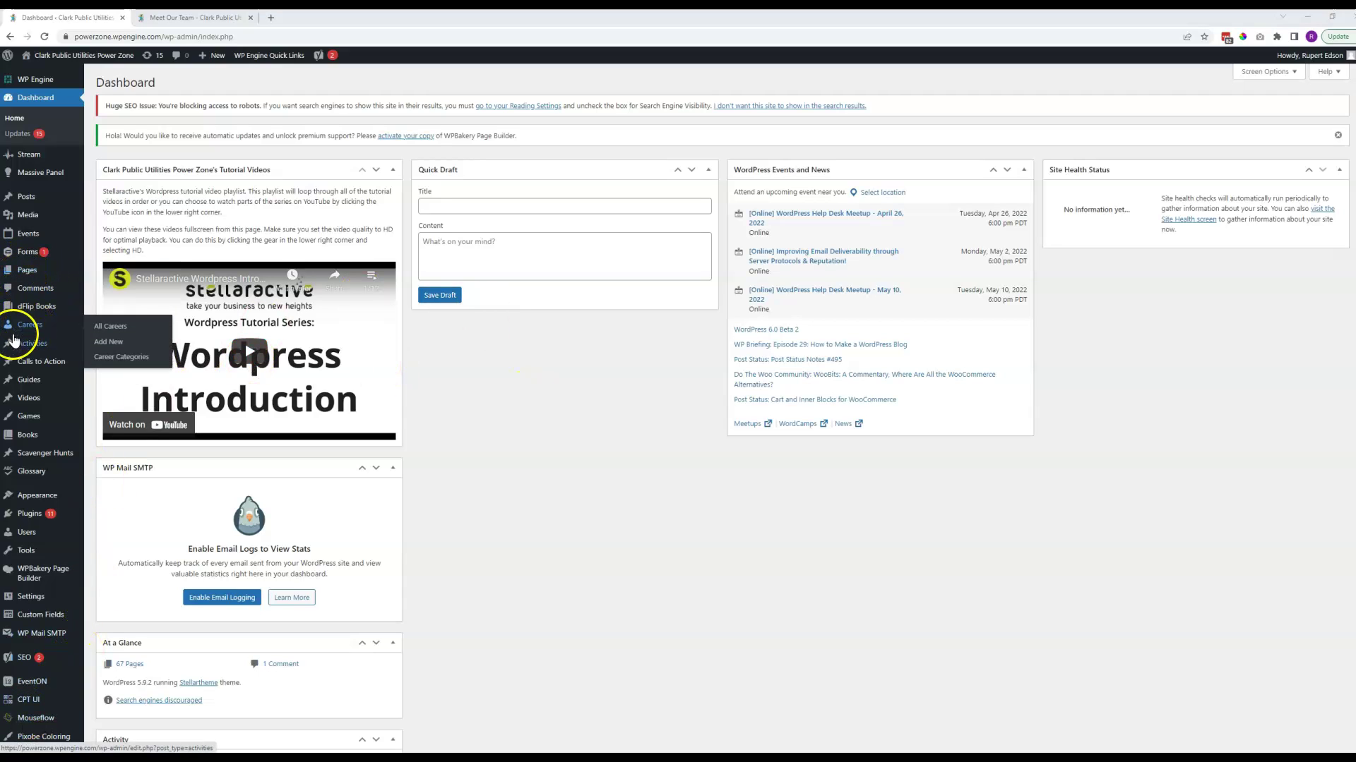
- Open the All Pages list and look through its 67 pages
{"action": "left_click", "coordinate": [12, 276]}
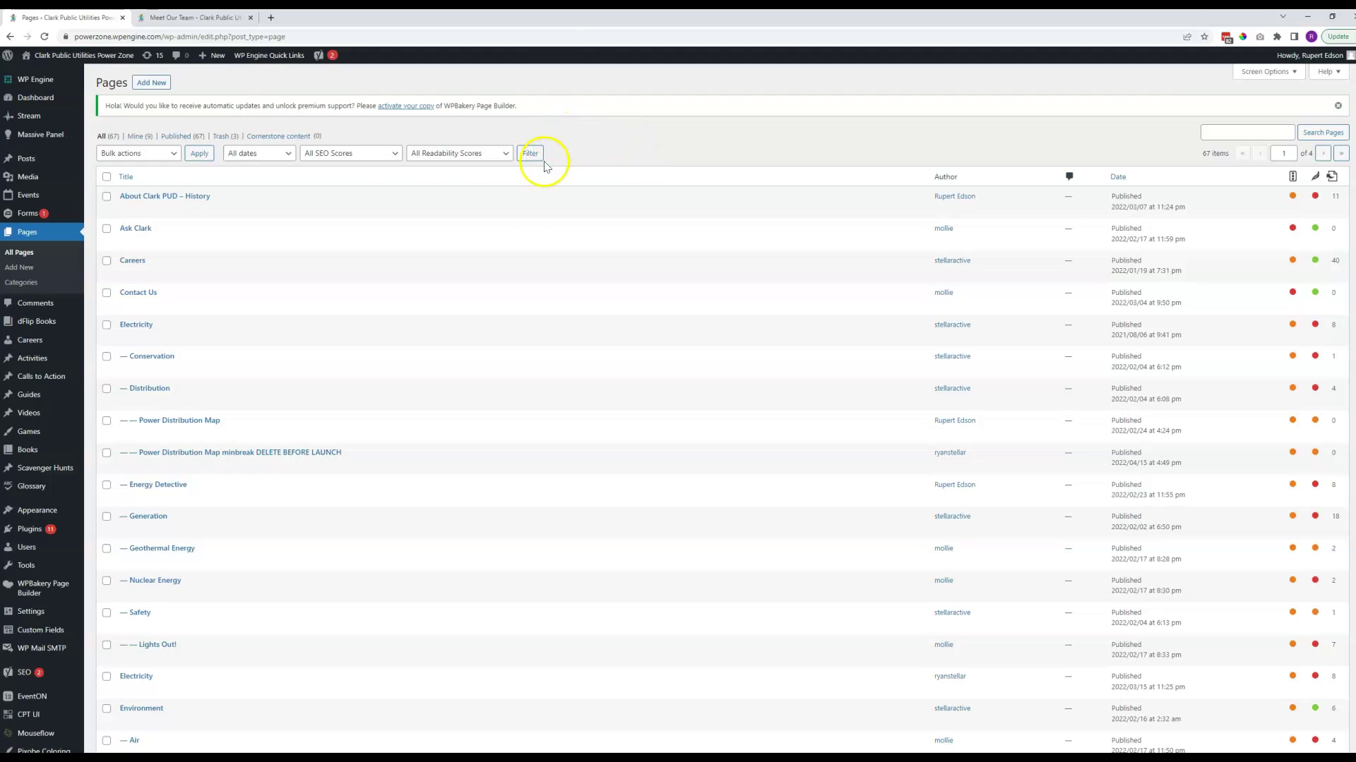
{"action": "scroll", "coordinate": [172, 303], "scroll_direction": "down", "scroll_amount": 3}
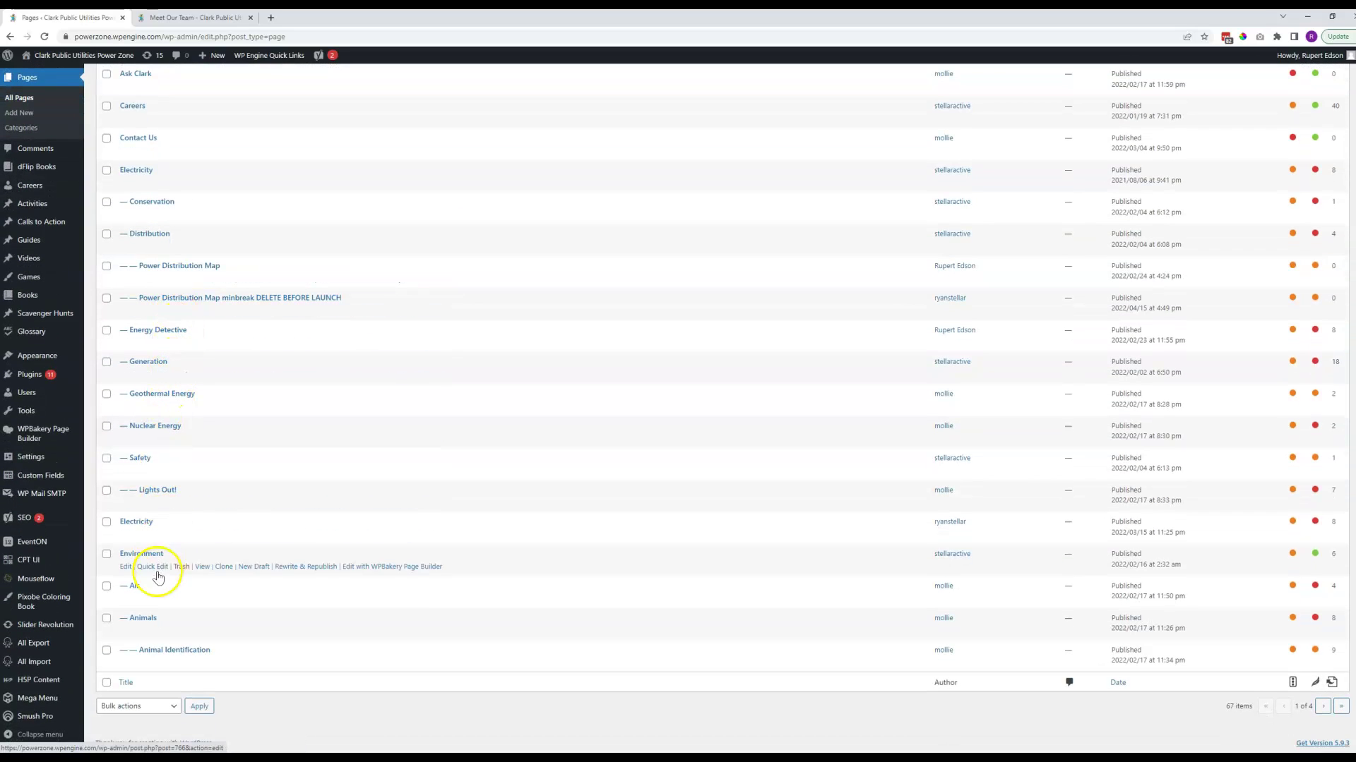
{"action": "scroll", "coordinate": [138, 350], "scroll_direction": "up", "scroll_amount": 2}
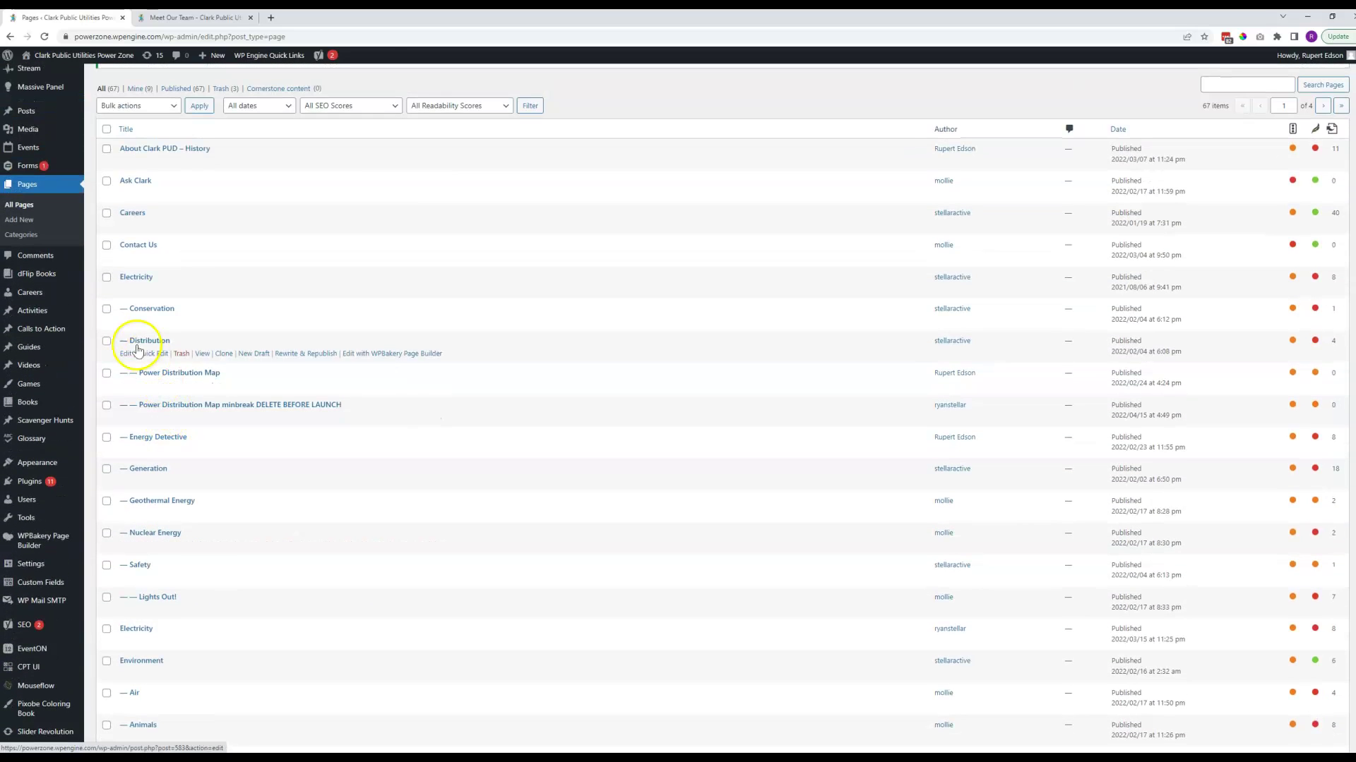
{"action": "left_click", "coordinate": [125, 132]}
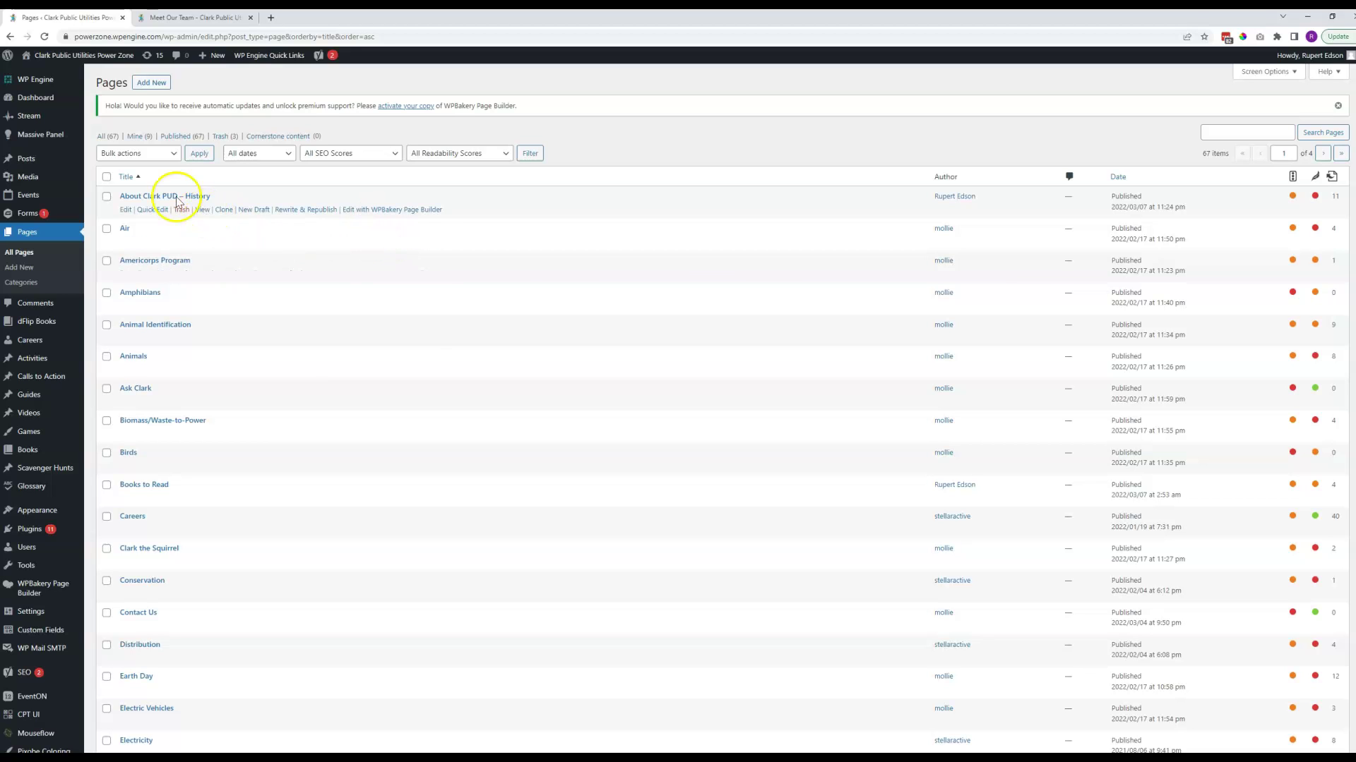
{"action": "scroll", "coordinate": [144, 386], "scroll_direction": "down", "scroll_amount": 3}
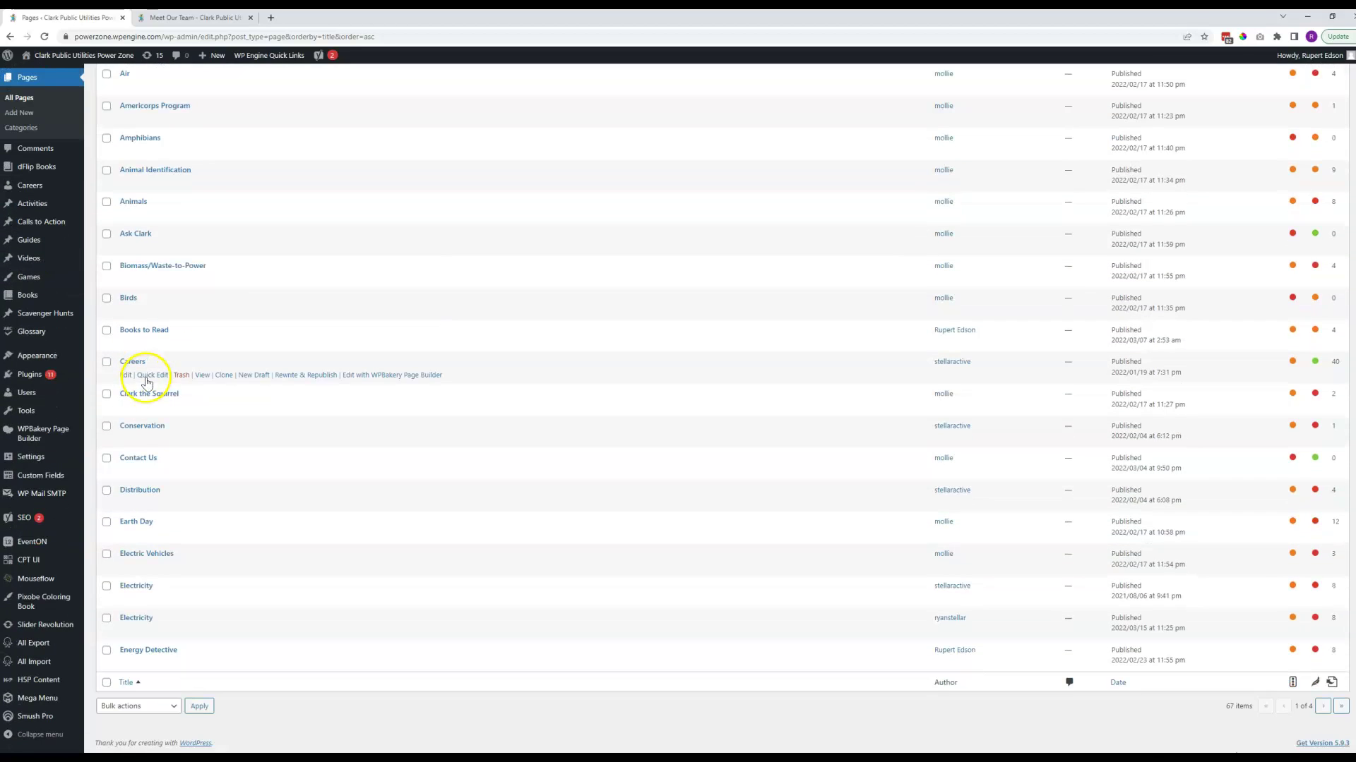
{"action": "scroll", "coordinate": [156, 370], "scroll_direction": "up", "scroll_amount": 3}
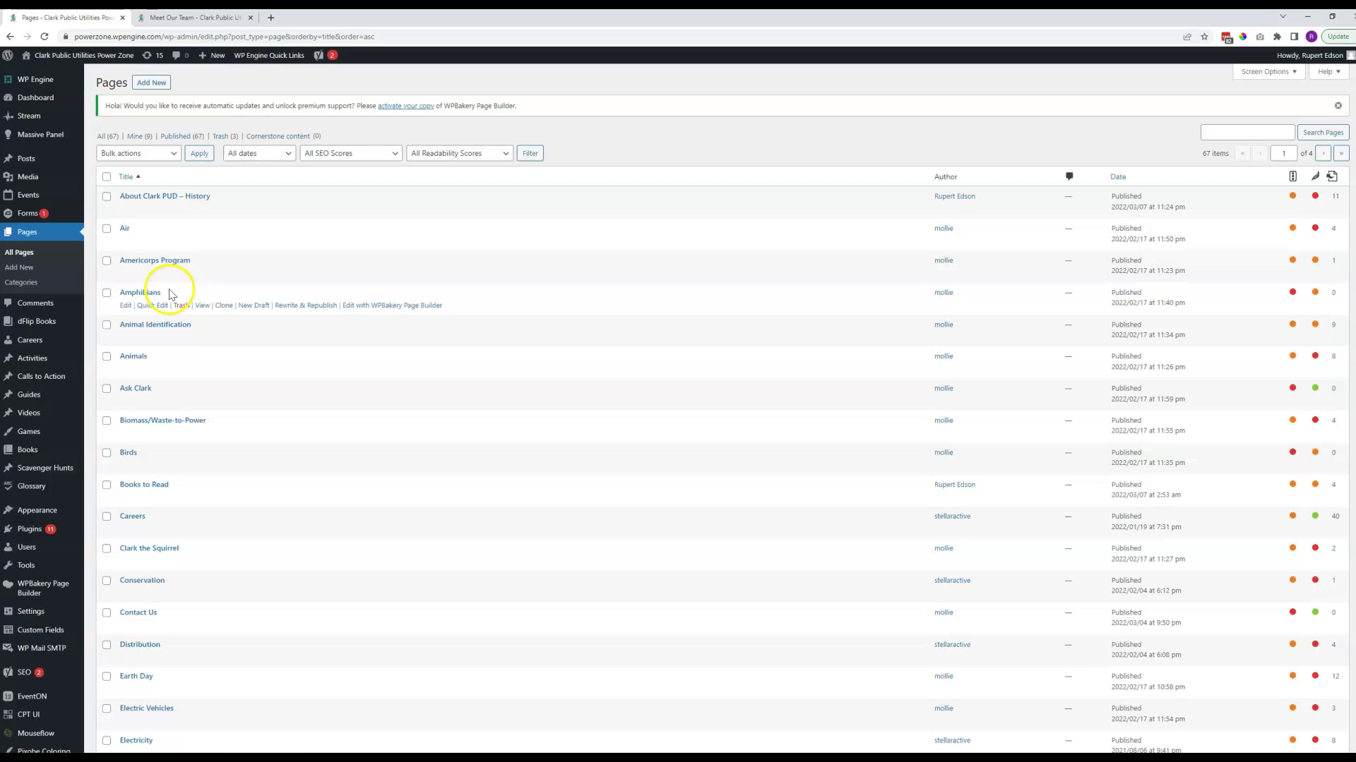
{"action": "scroll", "coordinate": [182, 227], "scroll_direction": "down", "scroll_amount": 2}
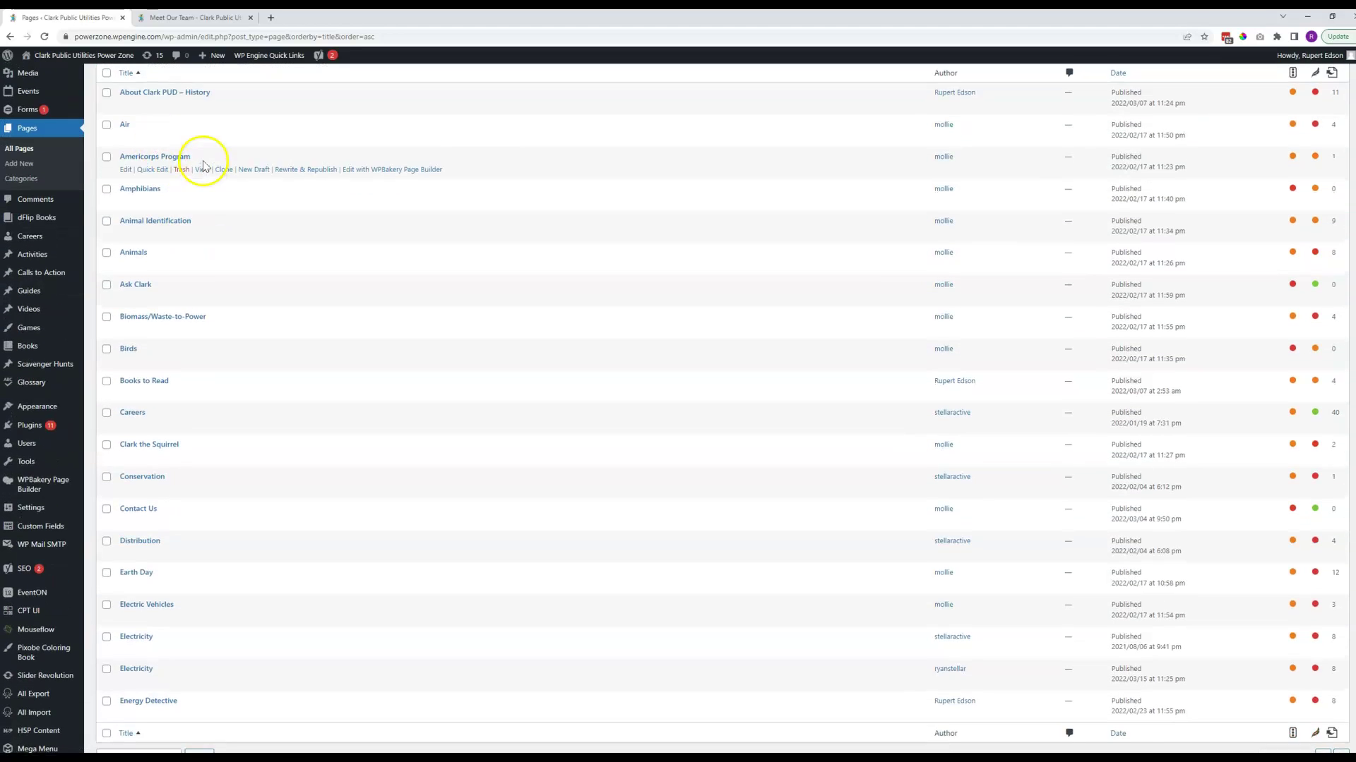
{"action": "scroll", "coordinate": [203, 166], "scroll_direction": "up", "scroll_amount": 2}
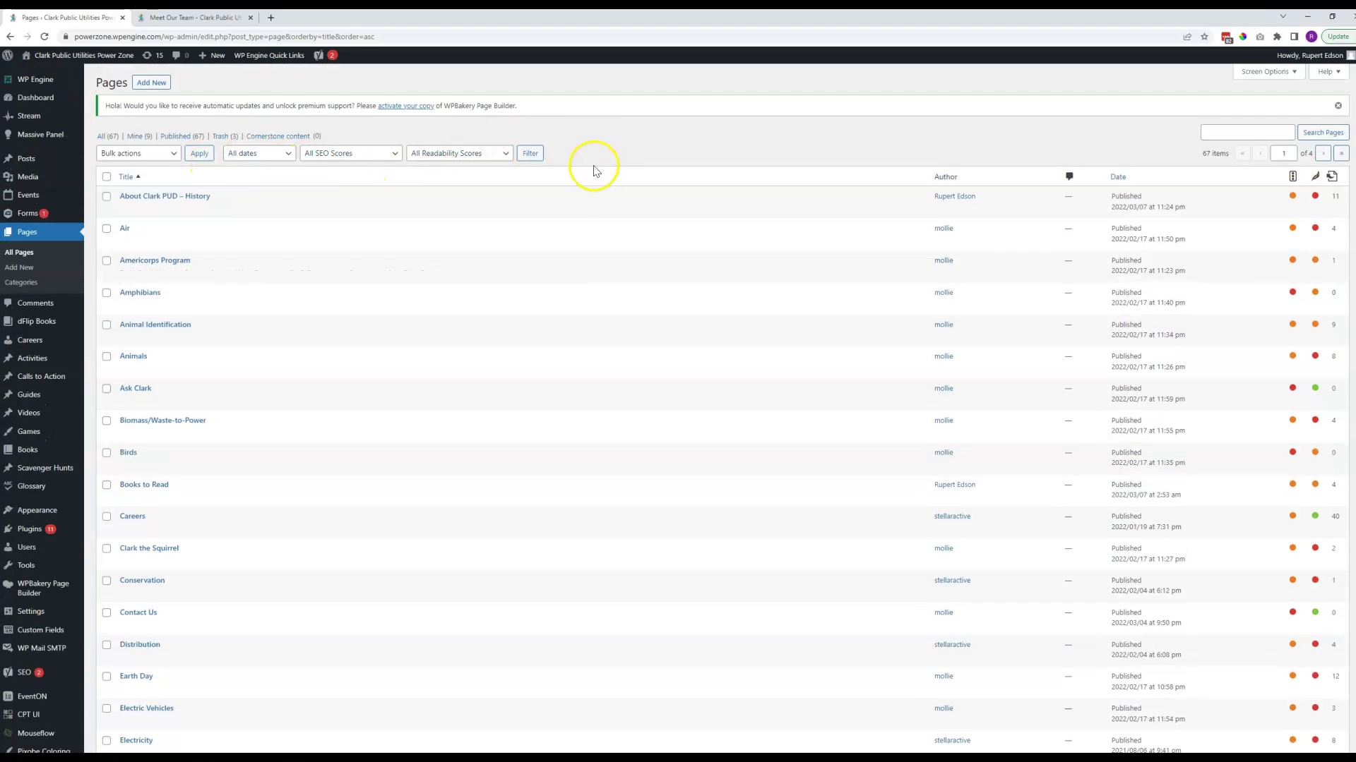
{"action": "scroll", "coordinate": [142, 198], "scroll_direction": "down", "scroll_amount": 2}
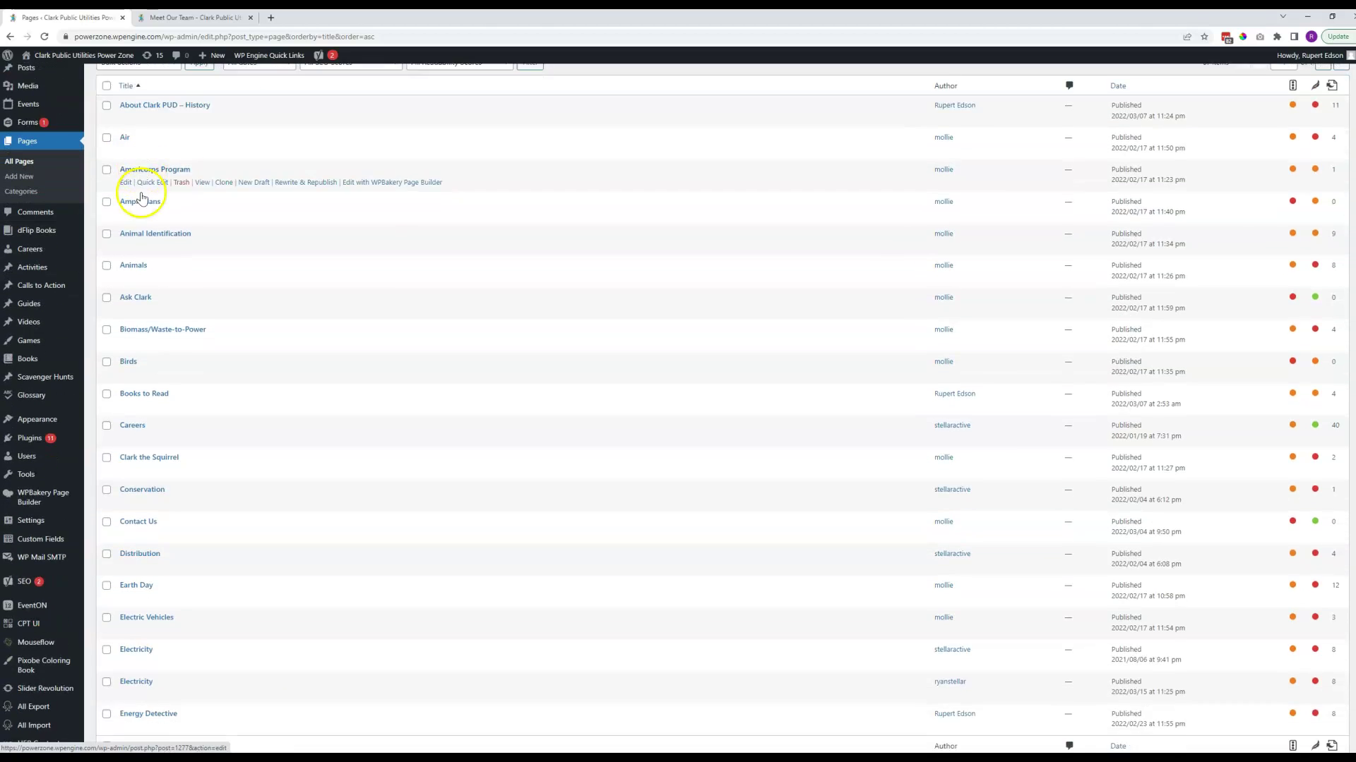
{"action": "scroll", "coordinate": [142, 198], "scroll_direction": "down", "scroll_amount": 2}
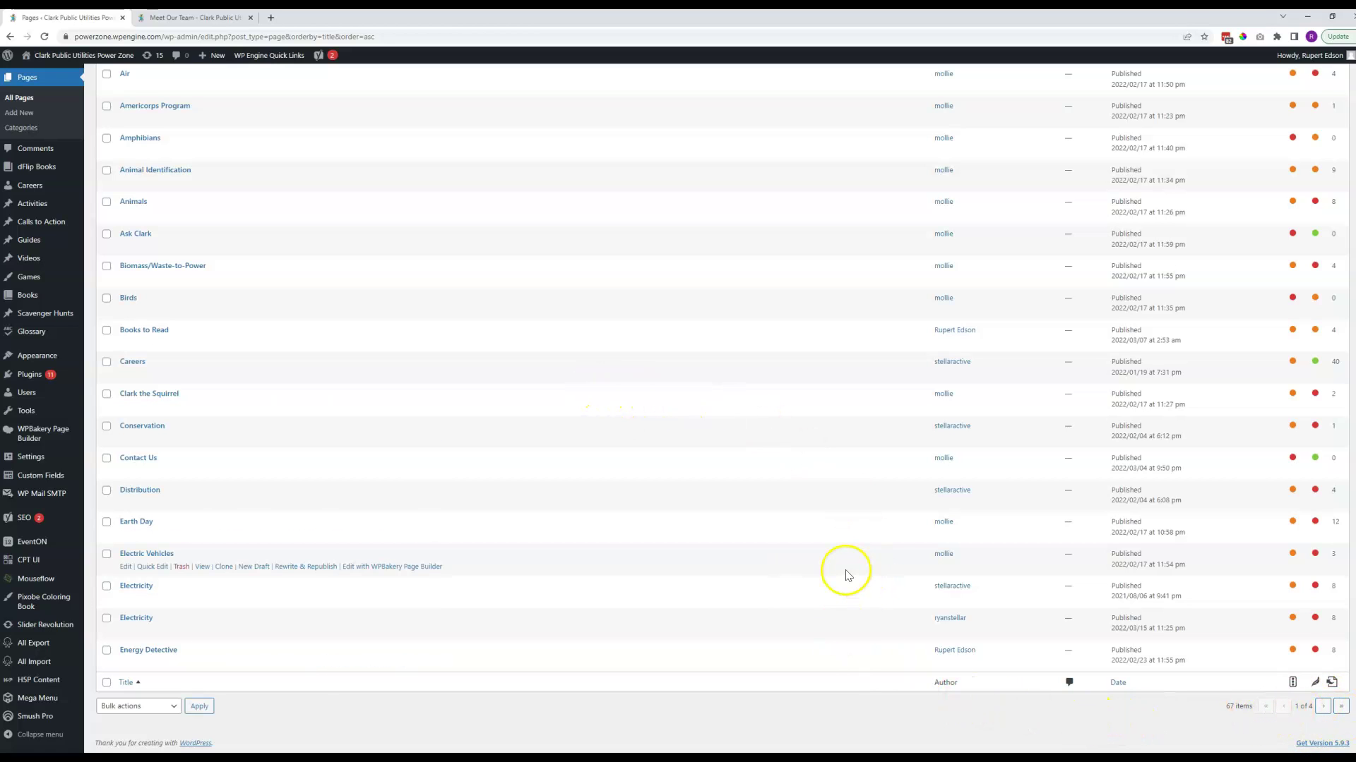
{"action": "scroll", "coordinate": [848, 576], "scroll_direction": "up", "scroll_amount": 3}
{"action": "scroll", "coordinate": [819, 554], "scroll_direction": "down", "scroll_amount": 3}
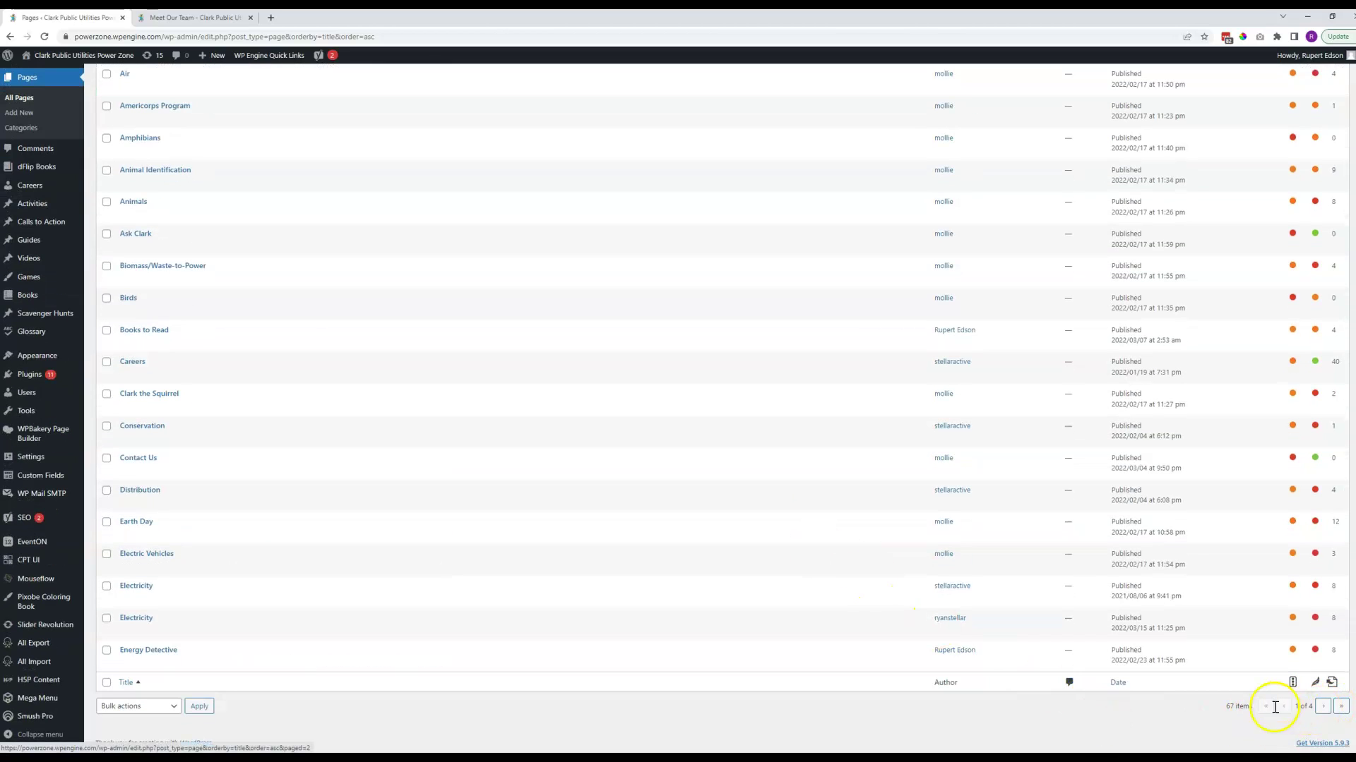
{"action": "scroll", "coordinate": [766, 522], "scroll_direction": "up", "scroll_amount": 3}
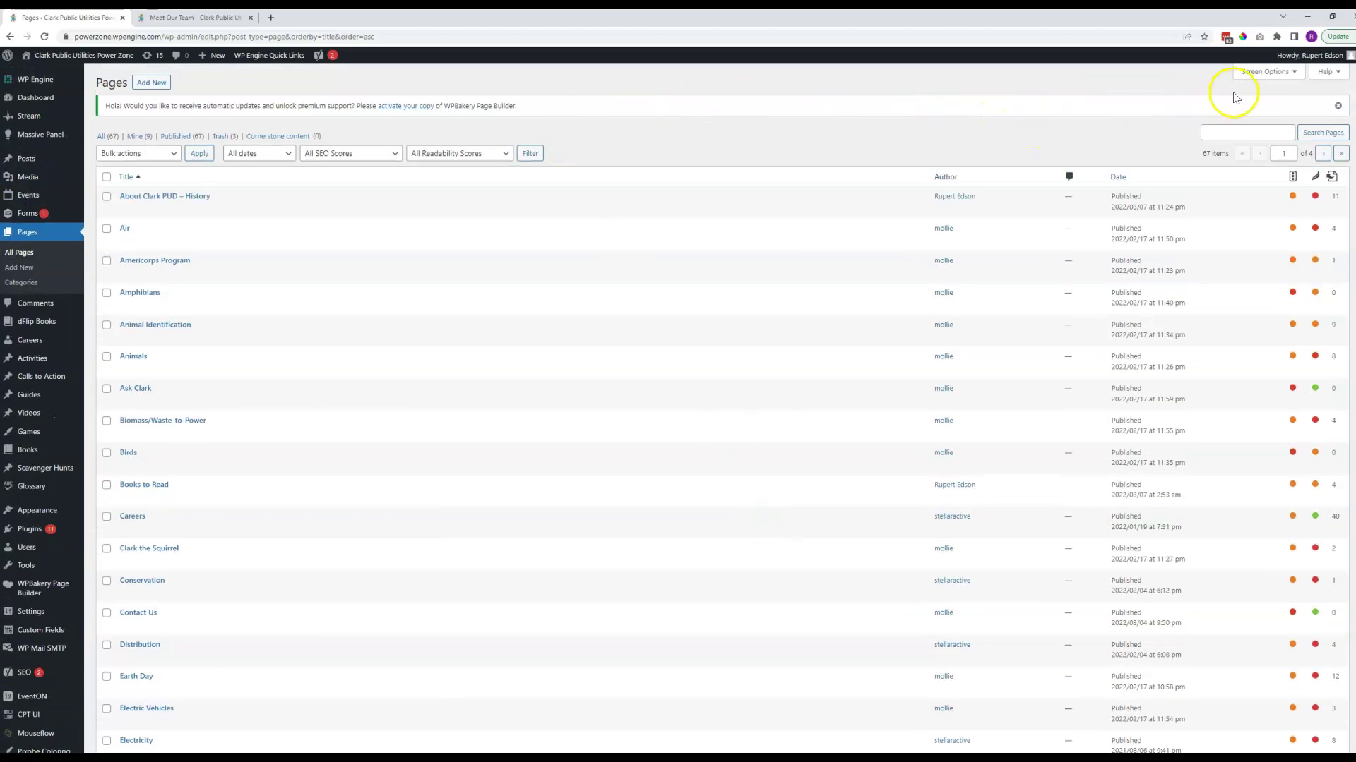
- Set the Pages list to show 100 items per page in Screen Options
{"action": "left_click", "coordinate": [1260, 74]}
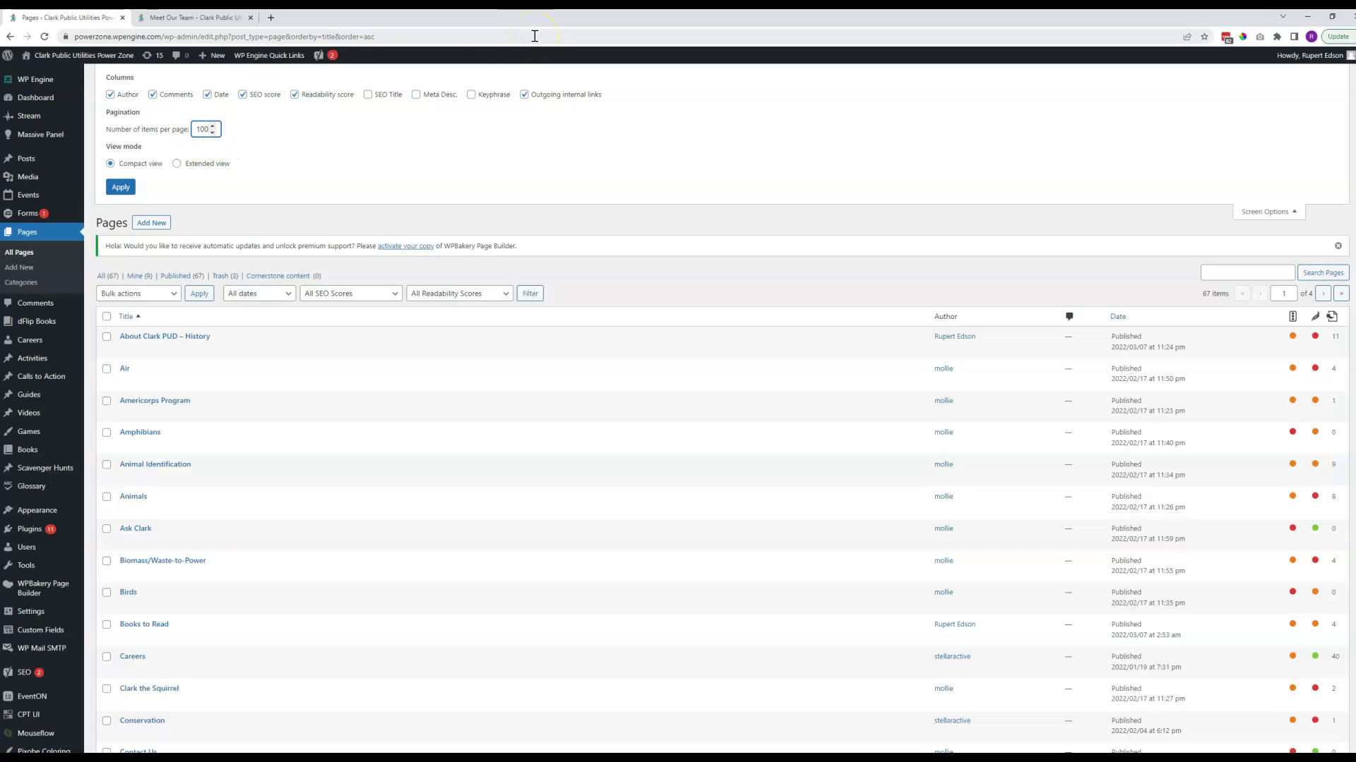
{"action": "left_click", "coordinate": [121, 187]}
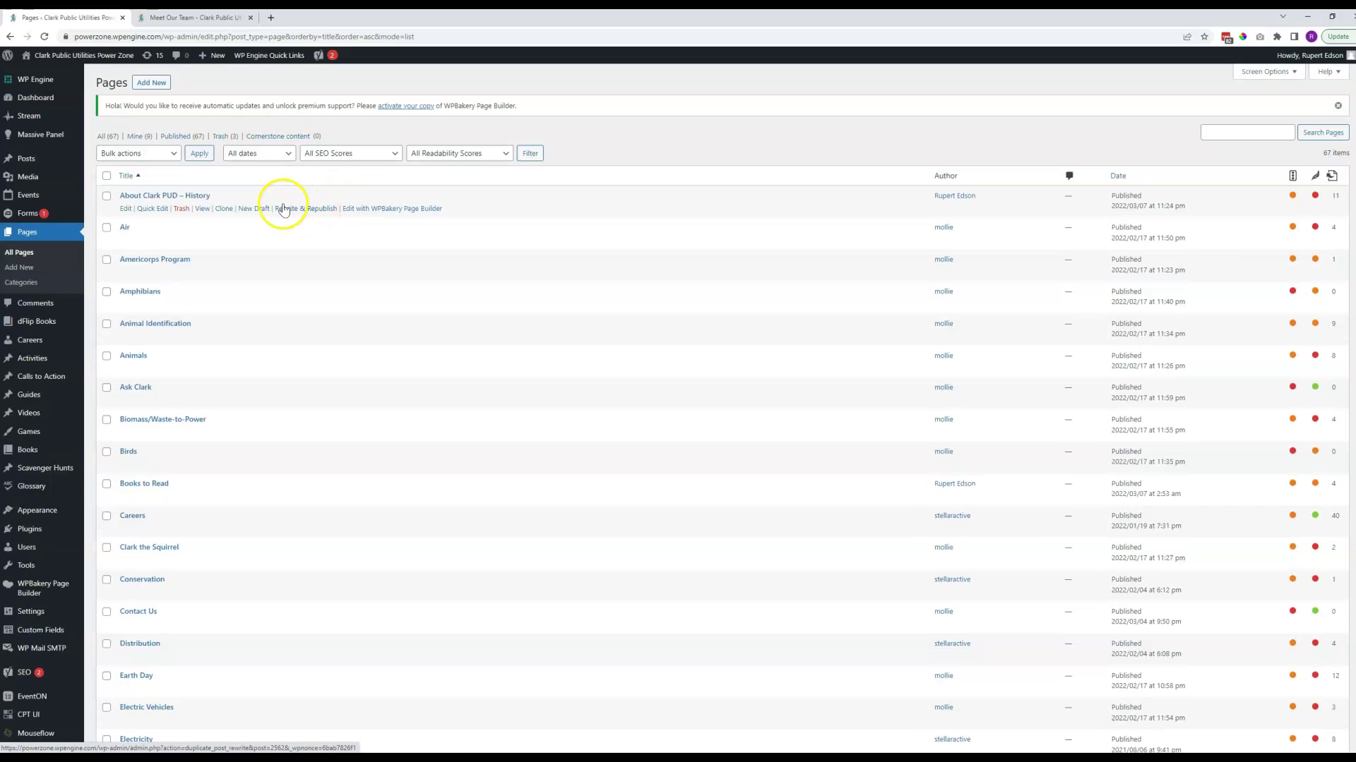
{"action": "scroll", "coordinate": [272, 211], "scroll_direction": "down", "scroll_amount": 5}
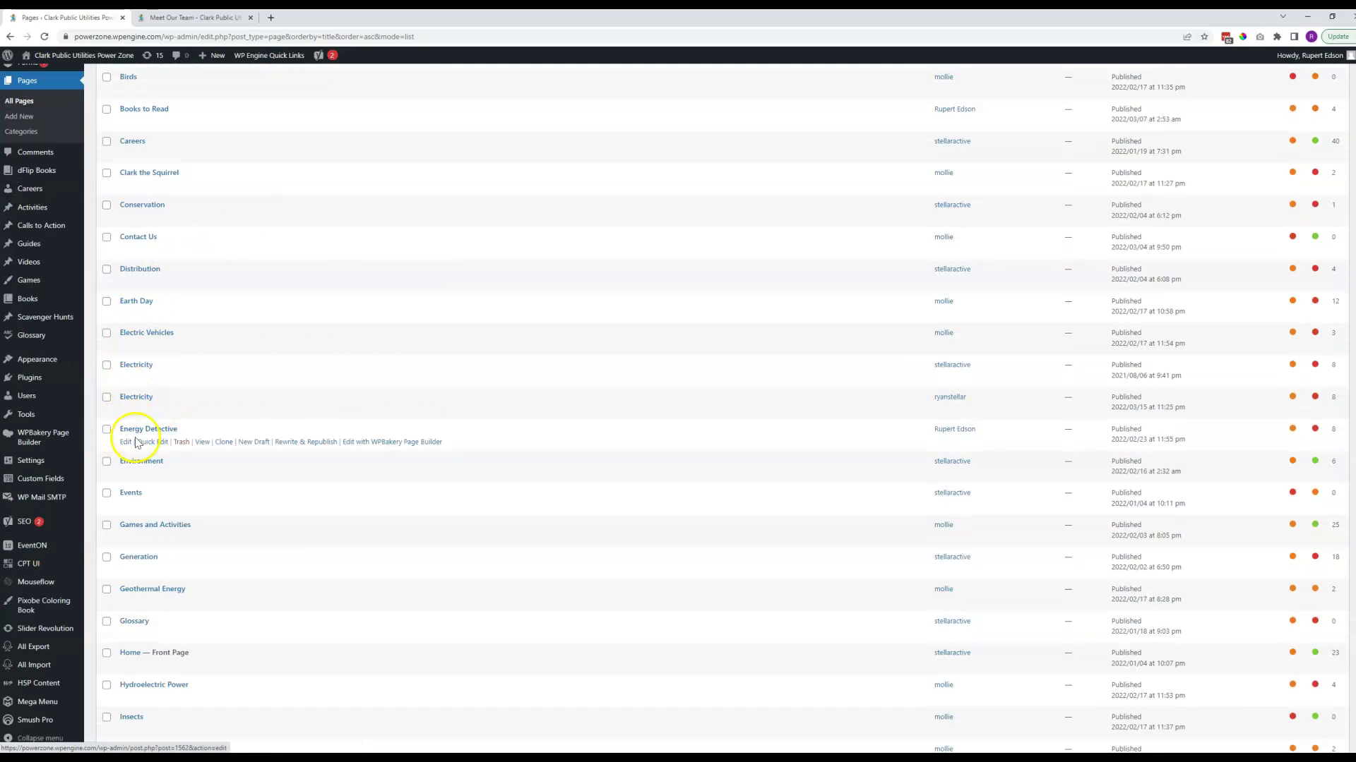
{"action": "scroll", "coordinate": [136, 436], "scroll_direction": "down", "scroll_amount": 6}
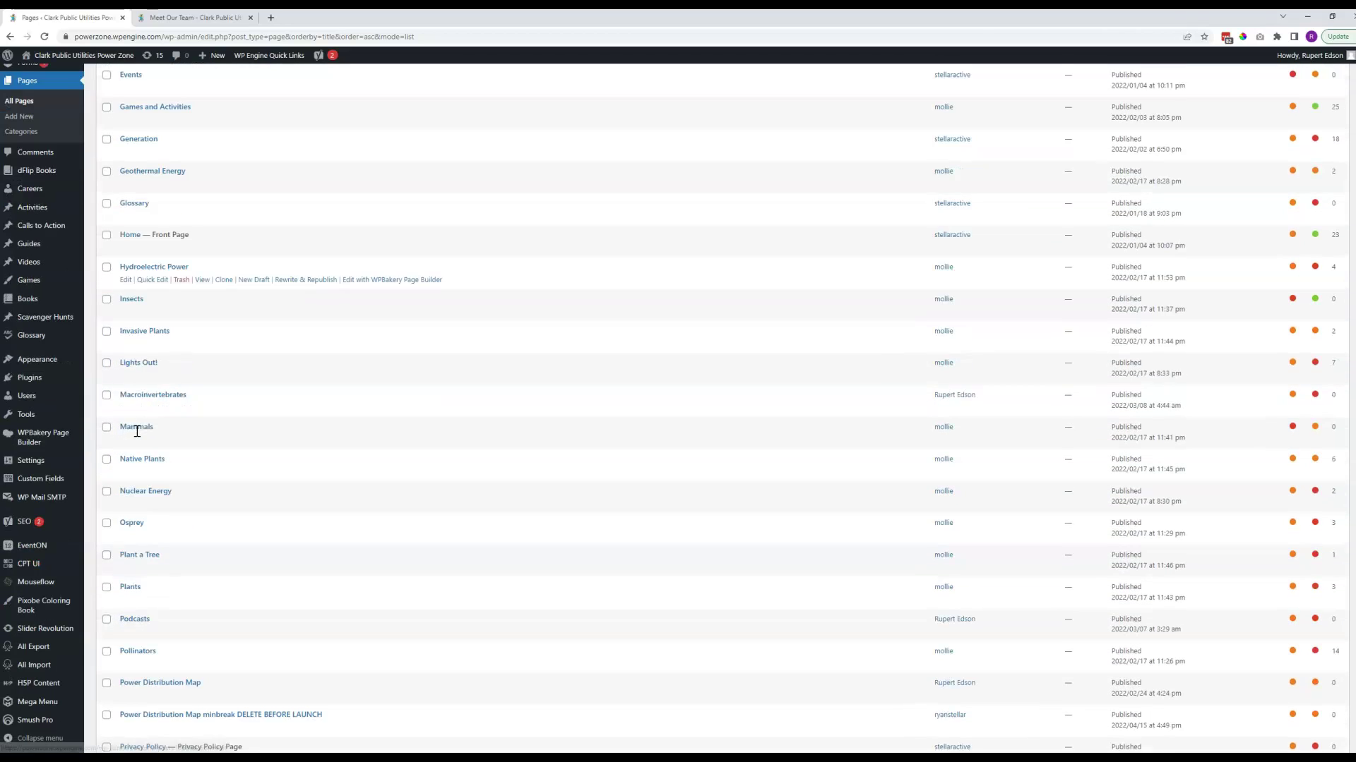
{"action": "scroll", "coordinate": [148, 435], "scroll_direction": "down", "scroll_amount": 8}
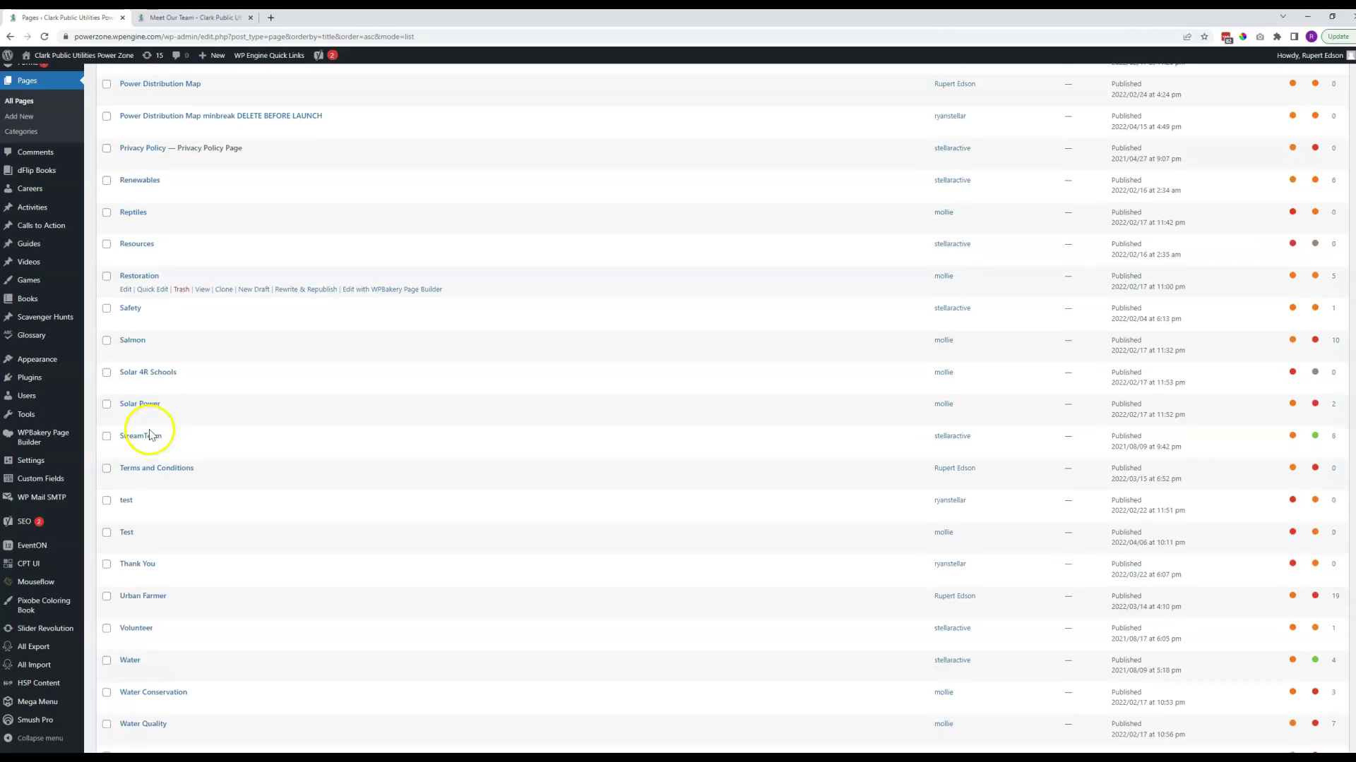
{"action": "scroll", "coordinate": [149, 452], "scroll_direction": "down", "scroll_amount": 2}
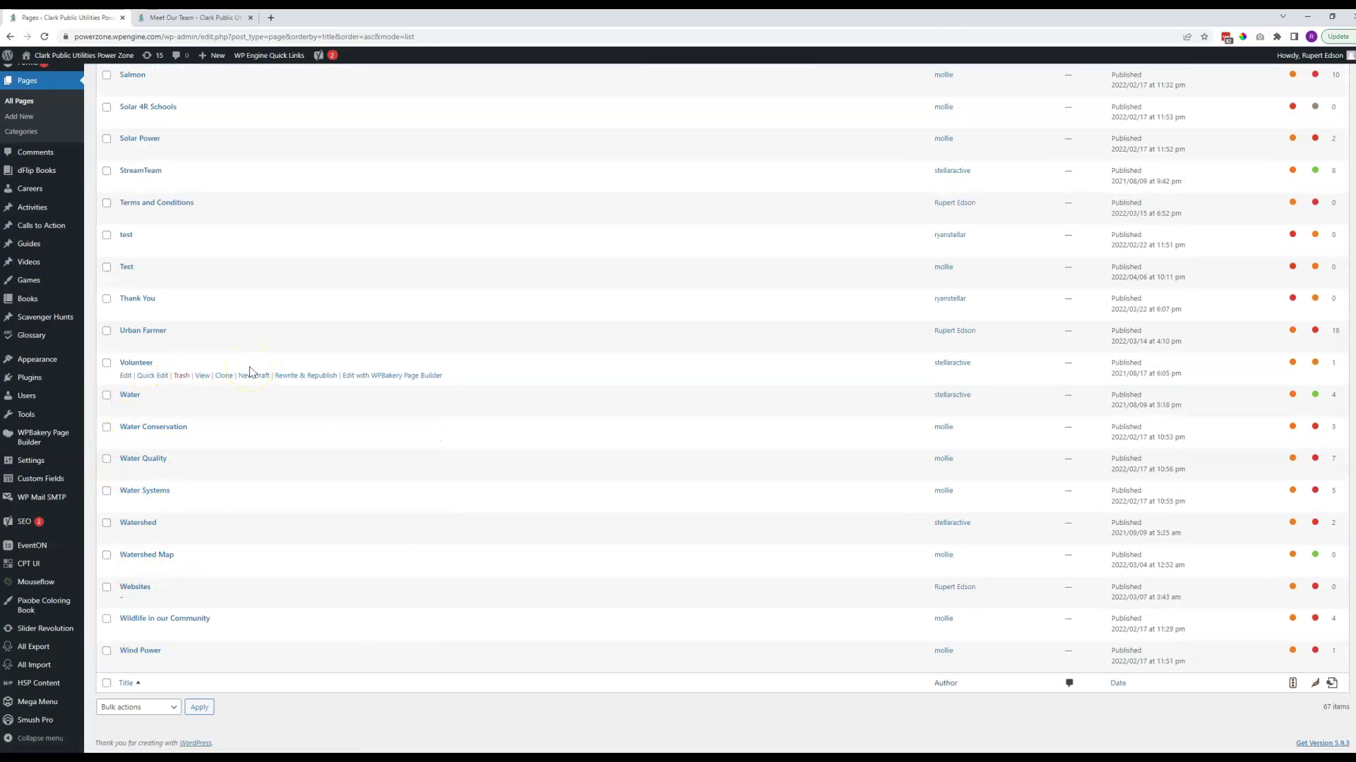
{"action": "scroll", "coordinate": [251, 373], "scroll_direction": "up", "scroll_amount": 10}
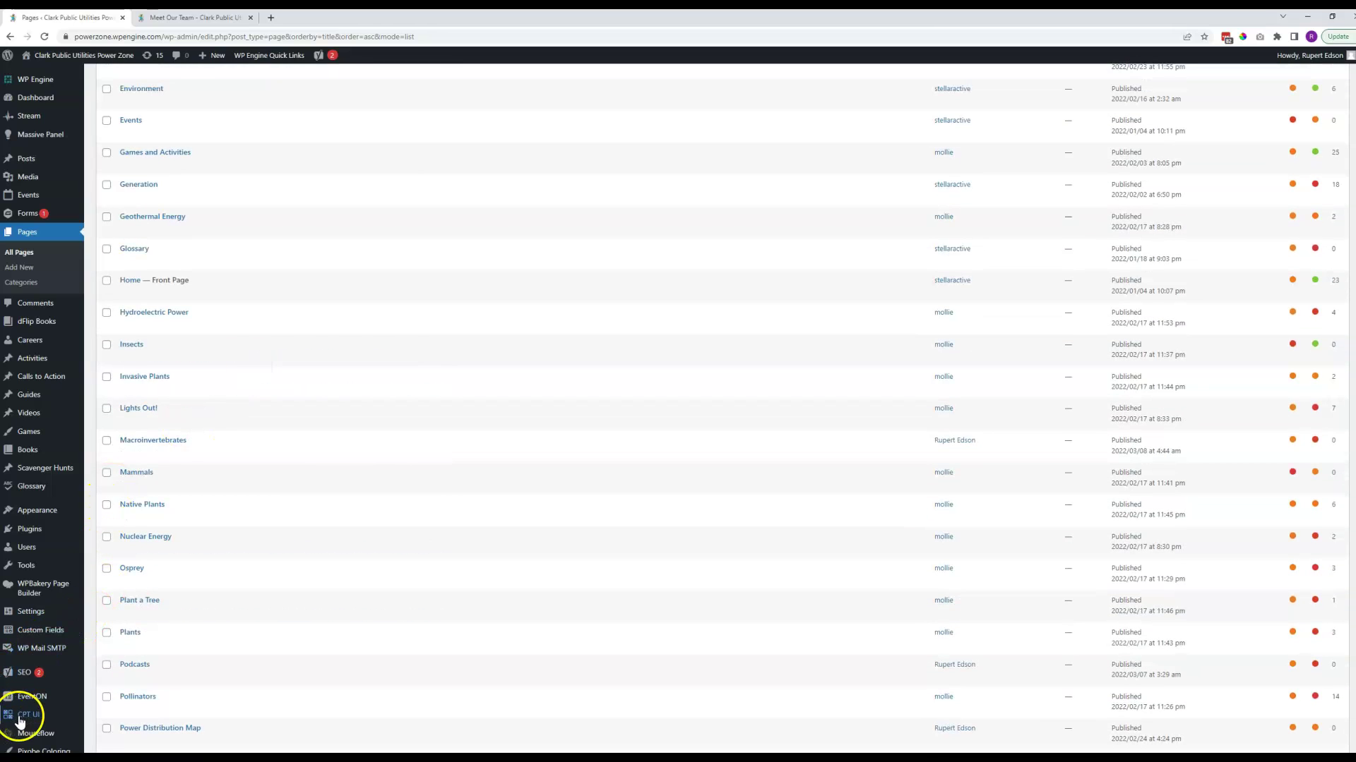
{"action": "mouse_move", "coordinate": [340, 339]}
{"action": "scroll", "coordinate": [341, 339], "scroll_direction": "up", "scroll_amount": 10}
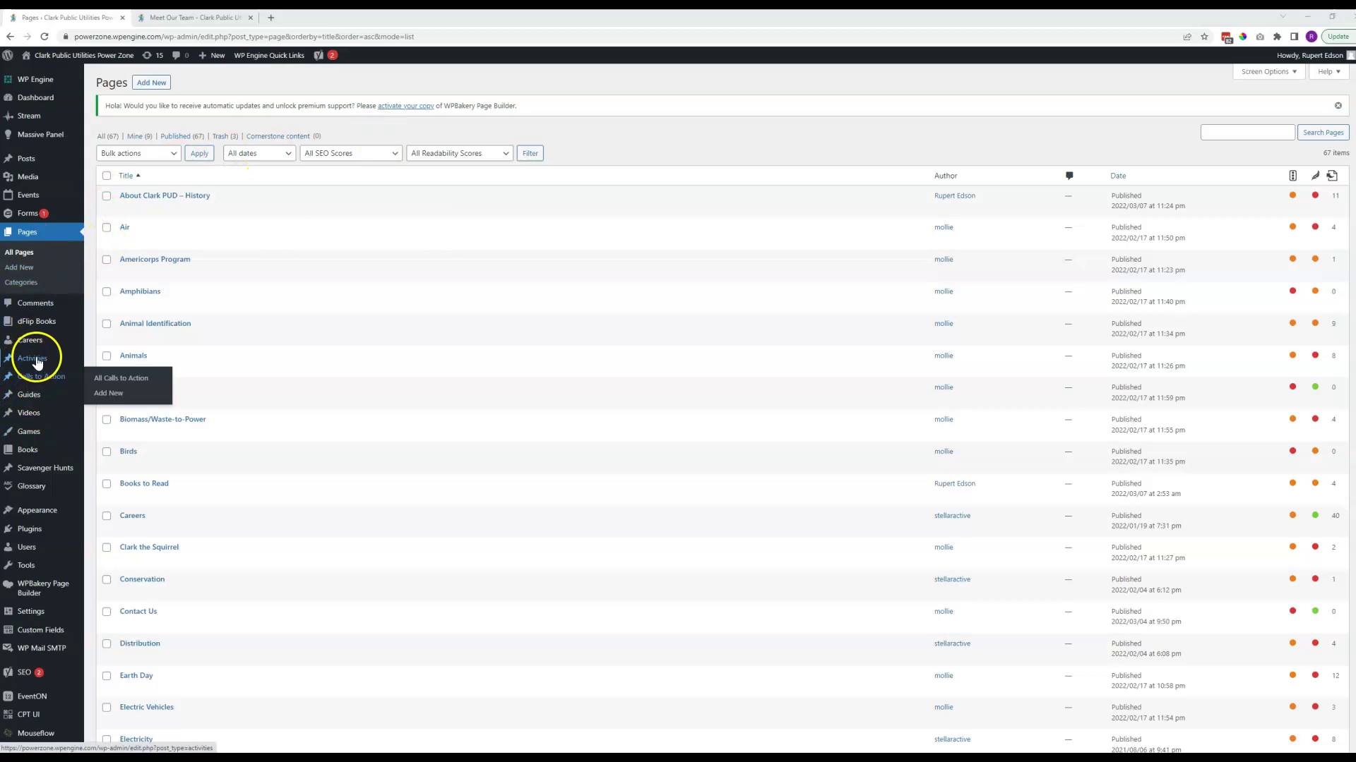
{"action": "mouse_move", "coordinate": [160, 202]}
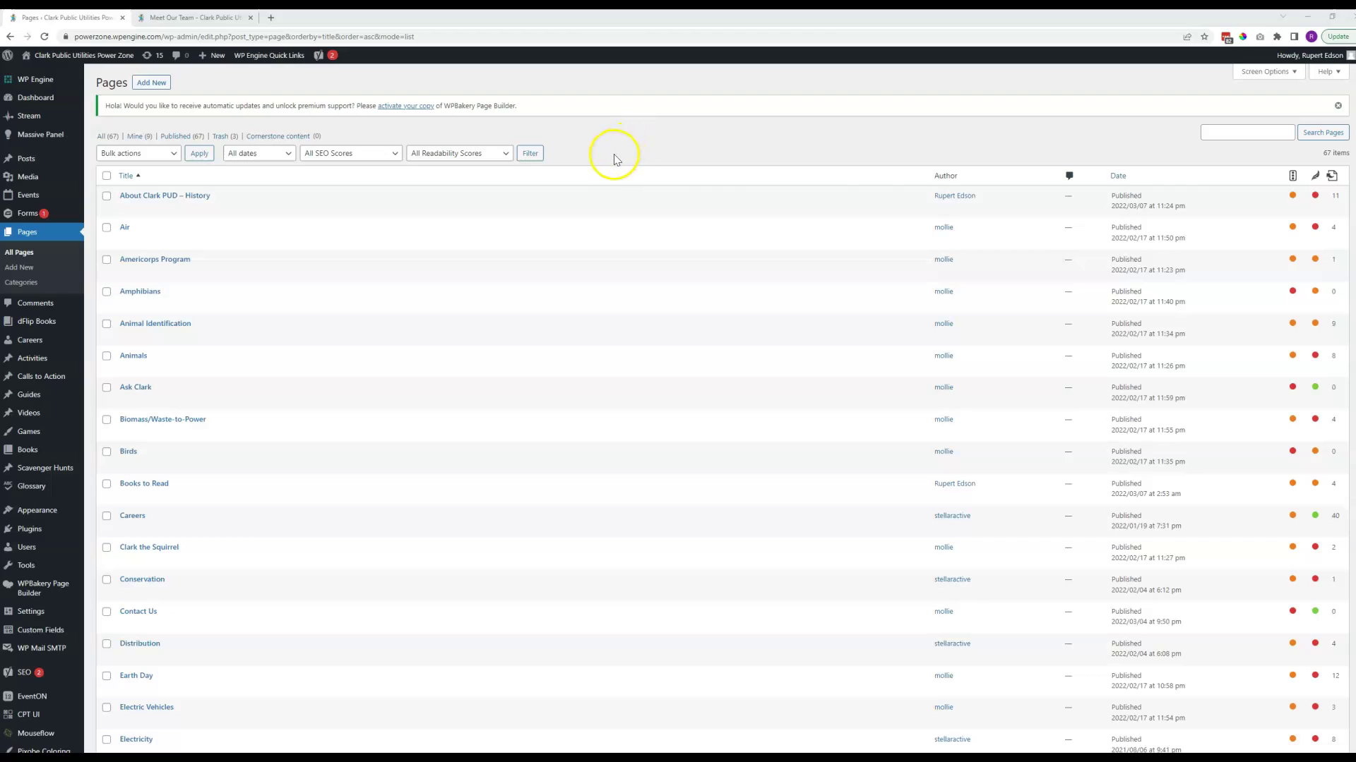
- Search the pages for 'urban', returning Plant a Tree, Urban Farmer and Websites
{"action": "left_click", "coordinate": [1215, 134]}
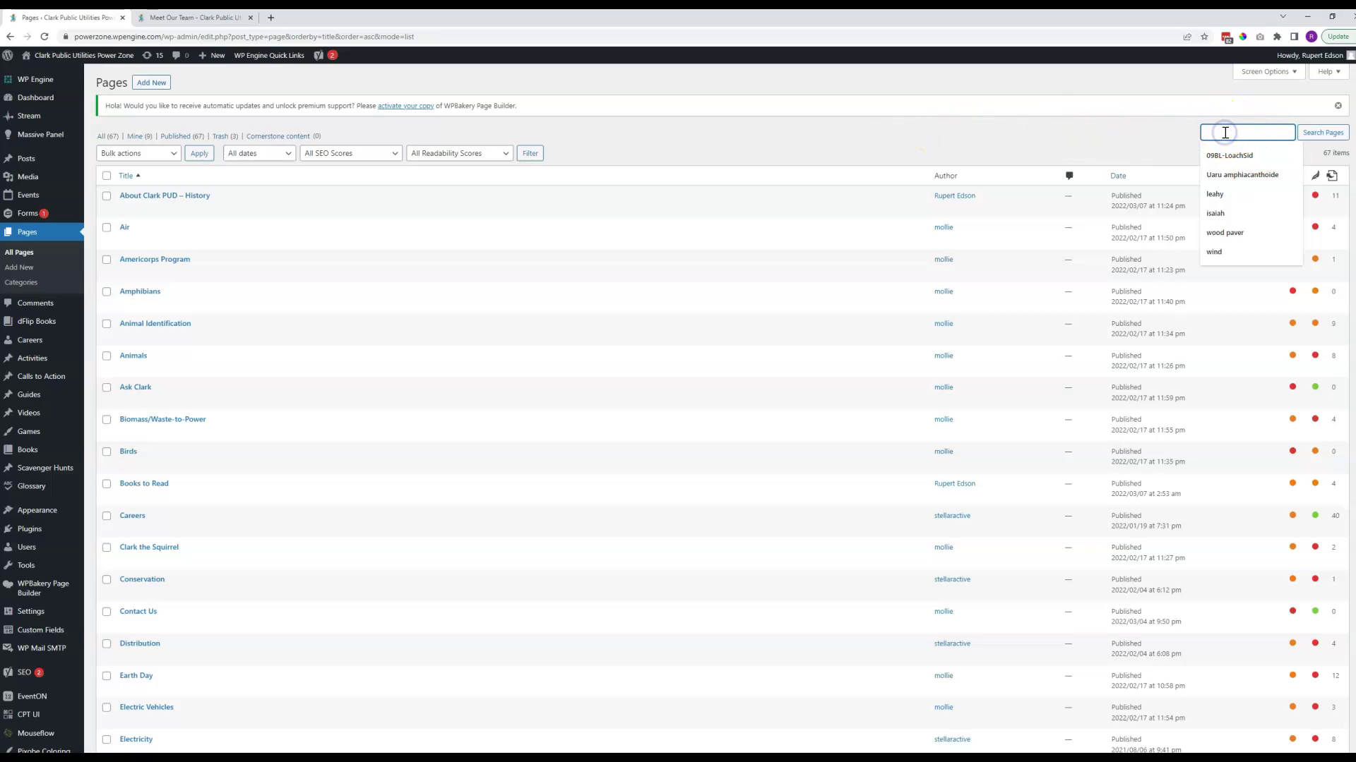
{"action": "type", "text": "urba"}
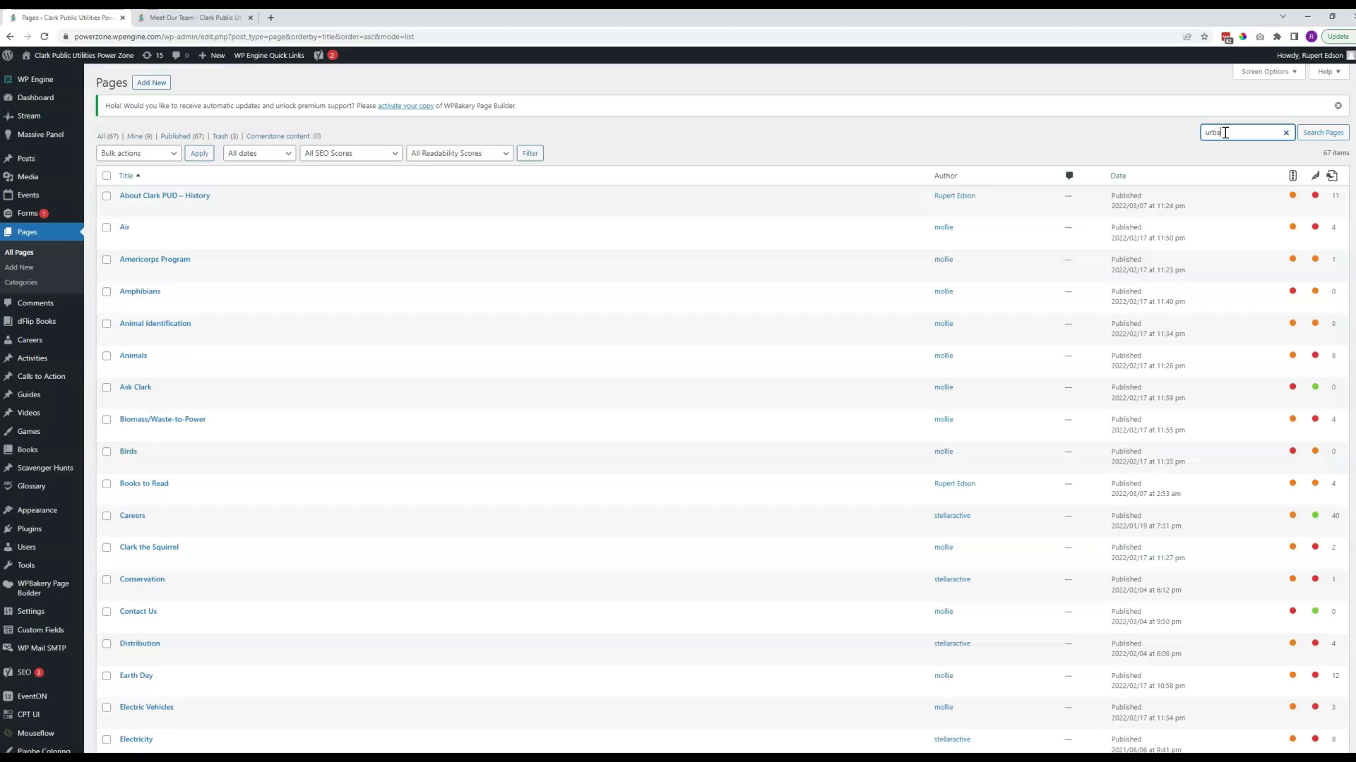
{"action": "type", "text": "n"}
{"action": "key", "text": "Return"}
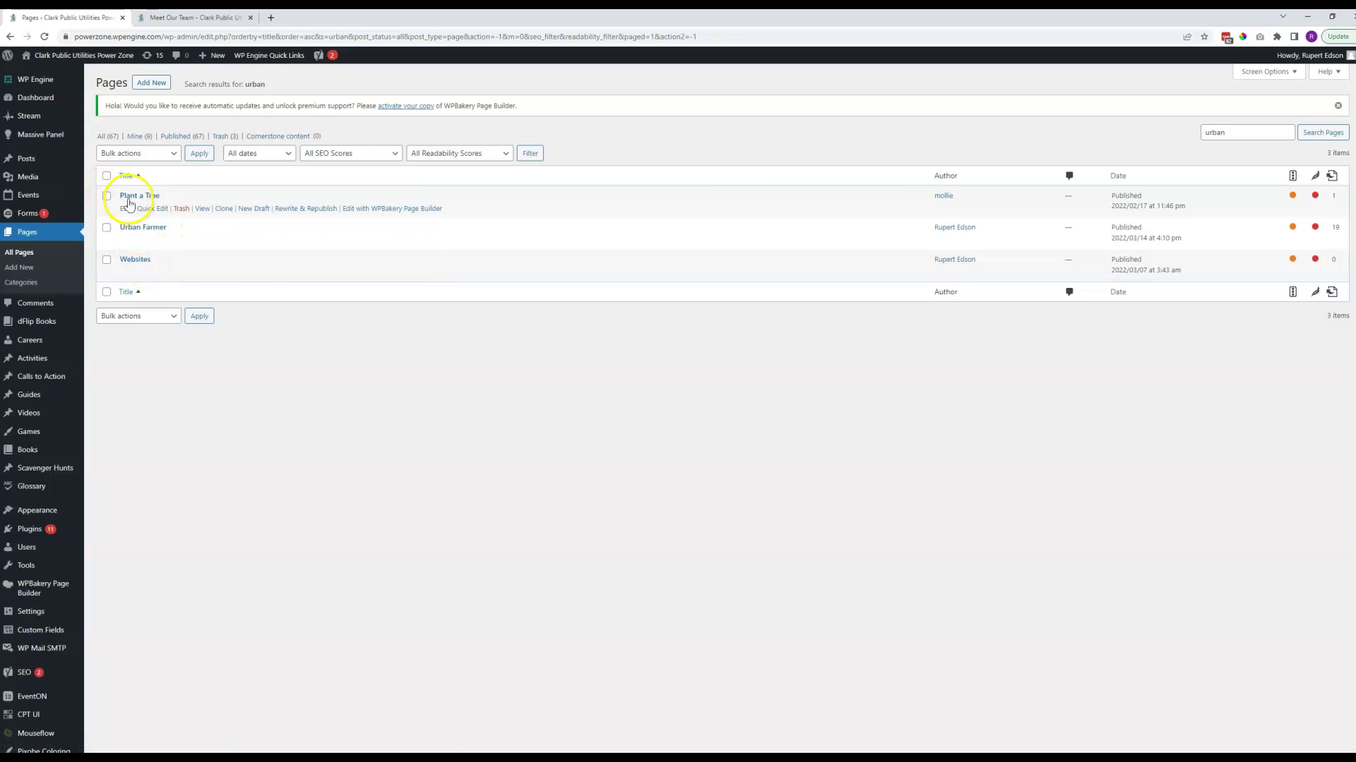
- Load the live site's Water Quality page in the second tab, then return to the admin tab
{"action": "left_click", "coordinate": [186, 18]}
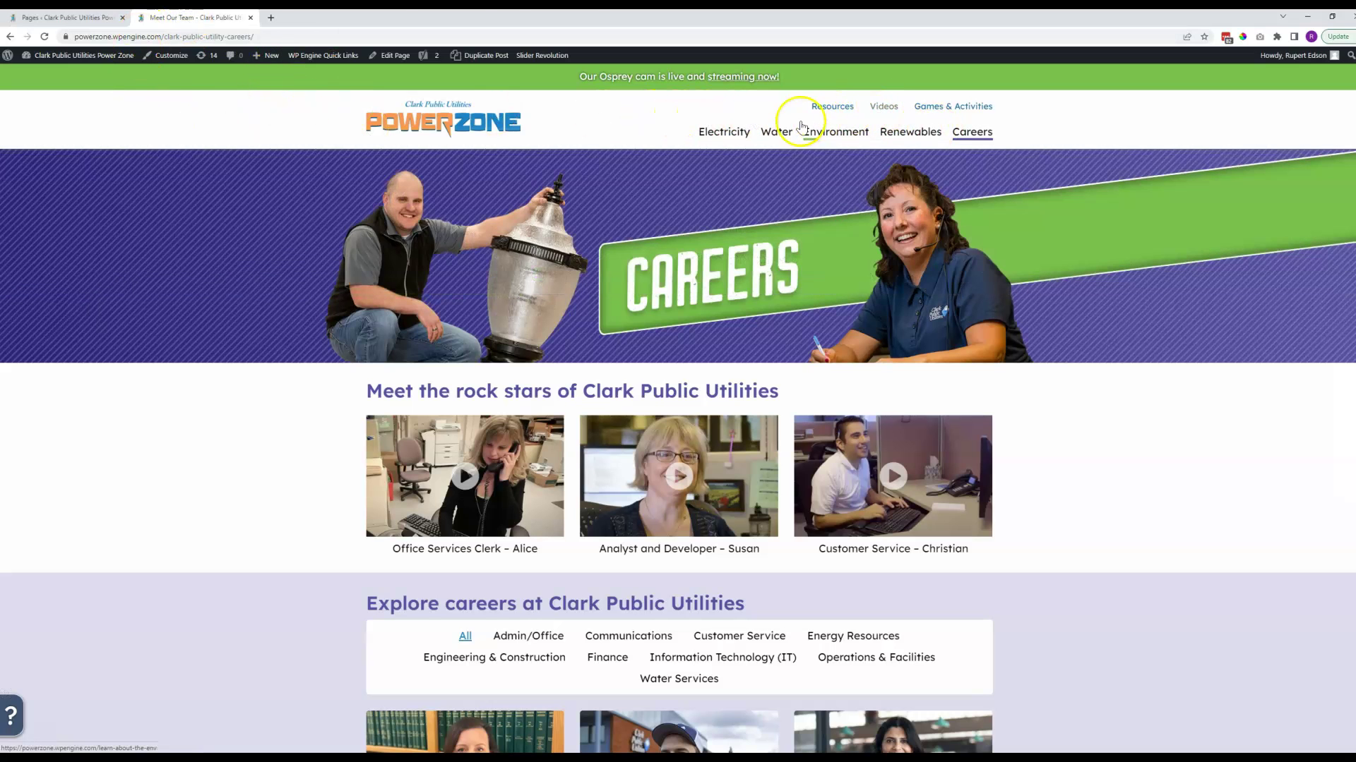
{"action": "mouse_move", "coordinate": [784, 136]}
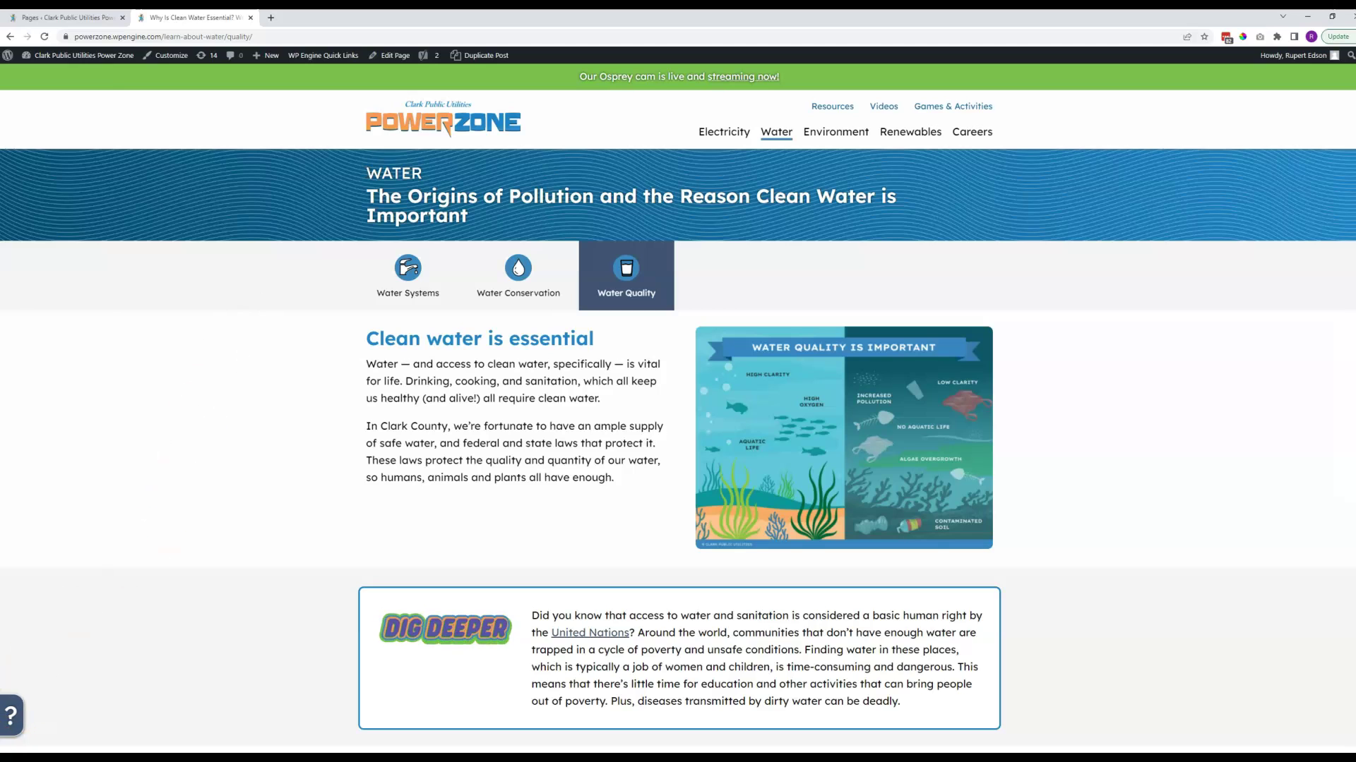
{"action": "key", "text": "ctrl+shift+Tab"}
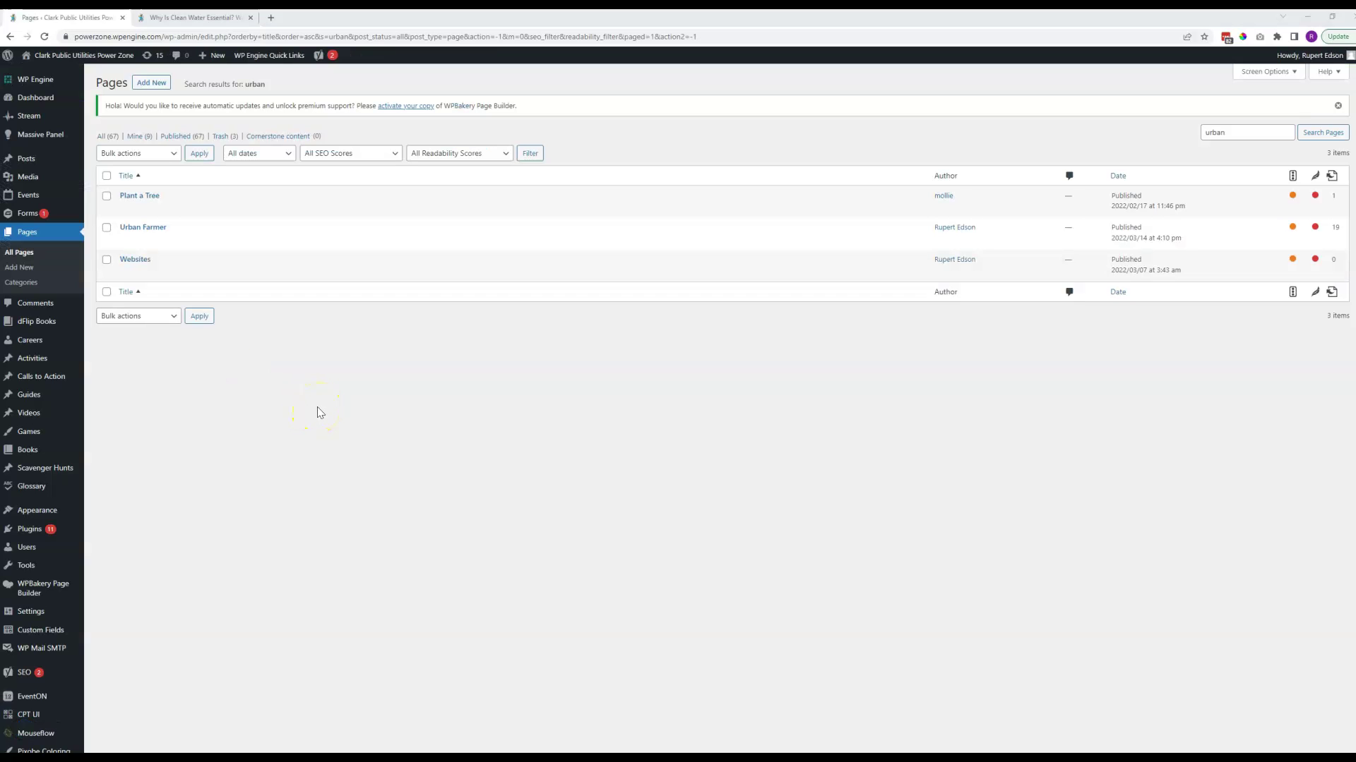
- Reopen the full Pages list from the Dashboard in default order, then bring up the Water Quality tab
{"action": "left_click", "coordinate": [36, 98]}
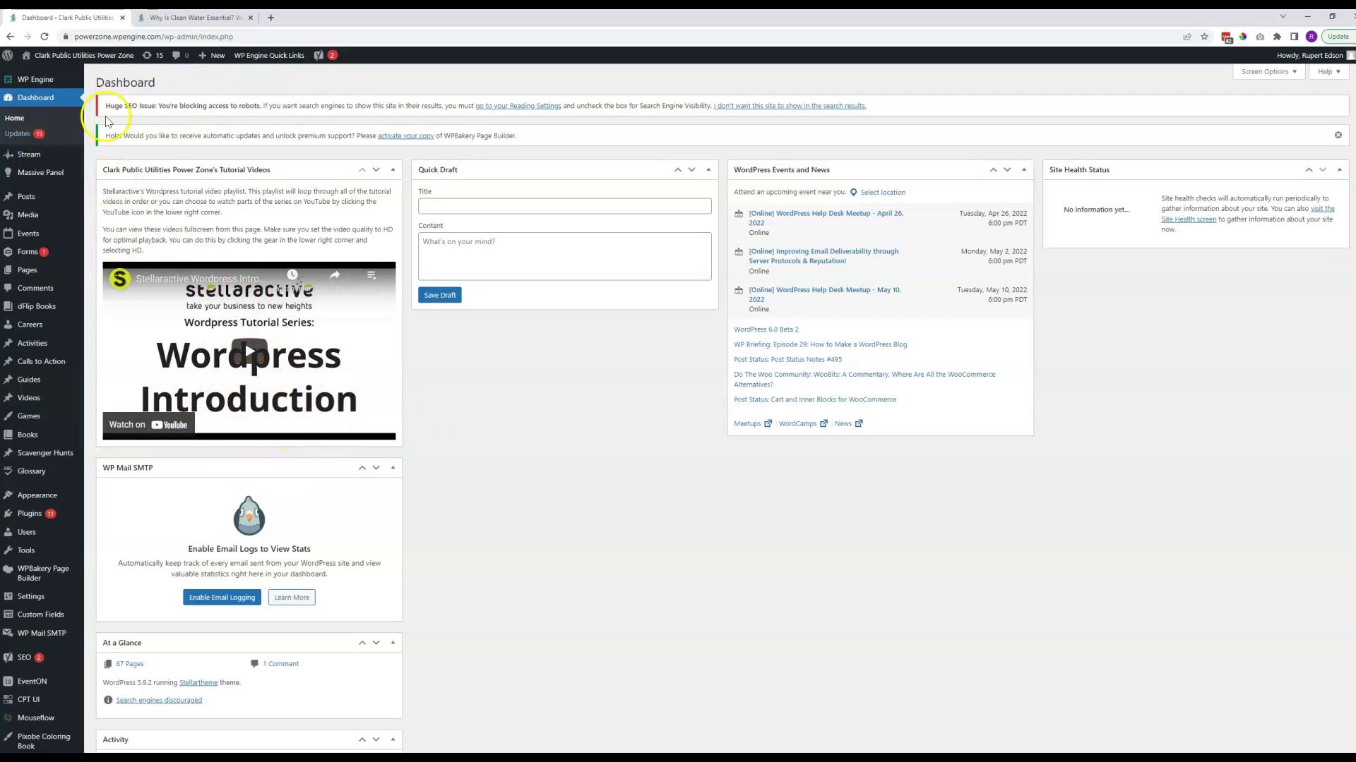
{"action": "mouse_move", "coordinate": [28, 270]}
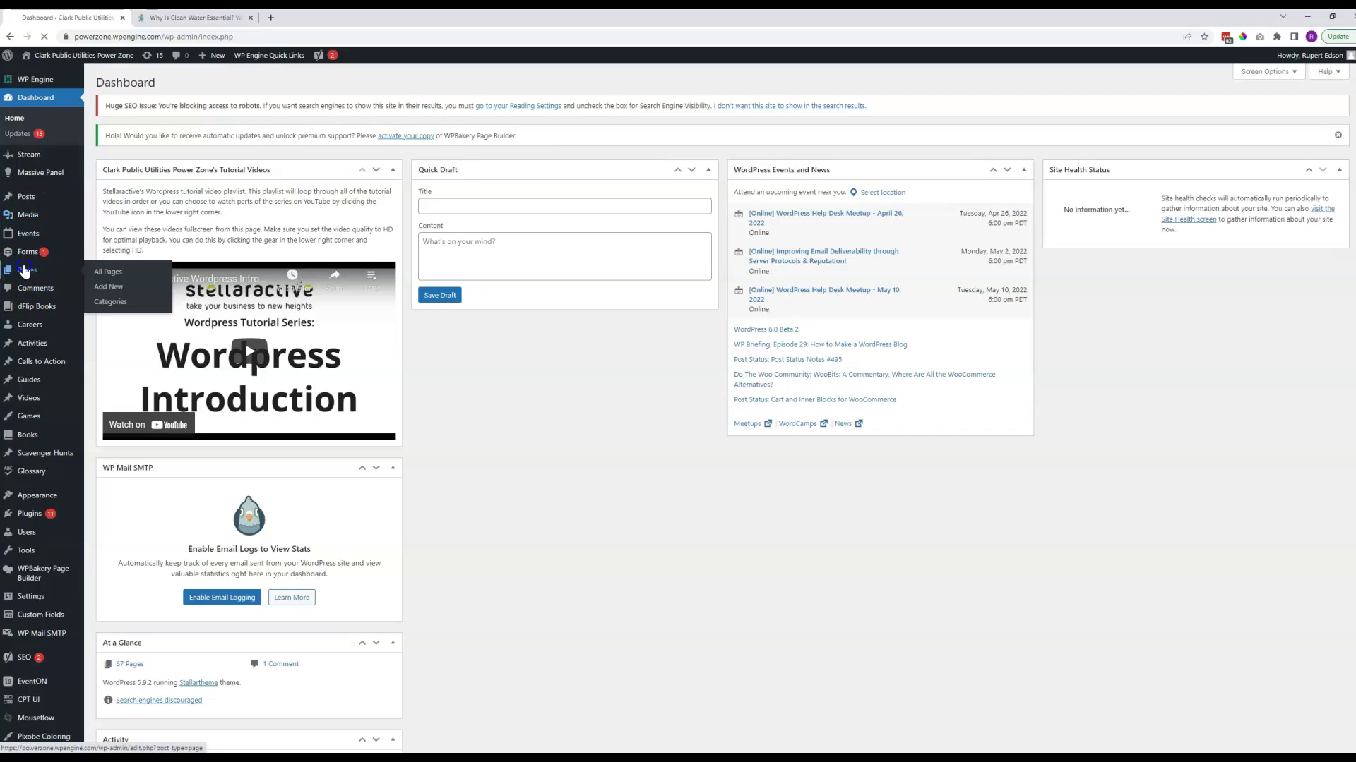
{"action": "left_click", "coordinate": [108, 302]}
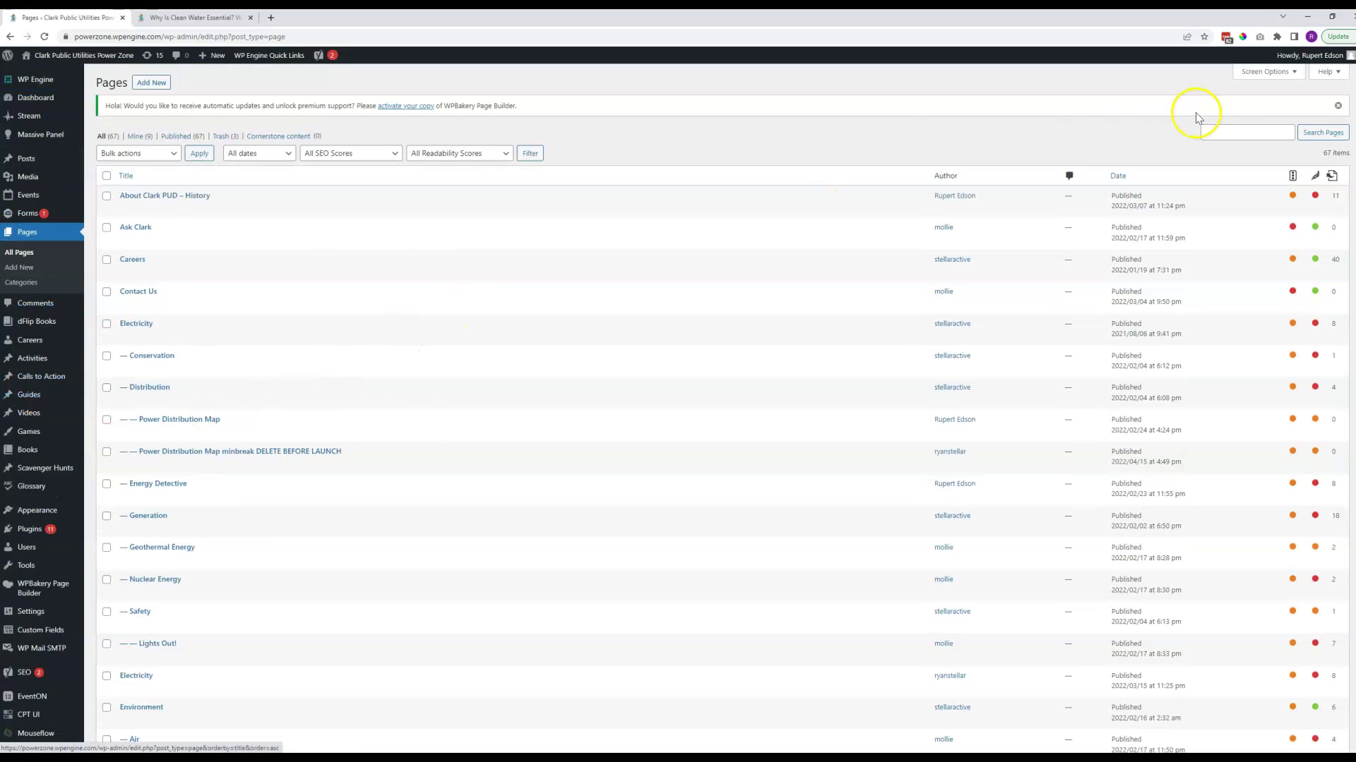
{"action": "left_click", "coordinate": [1267, 72]}
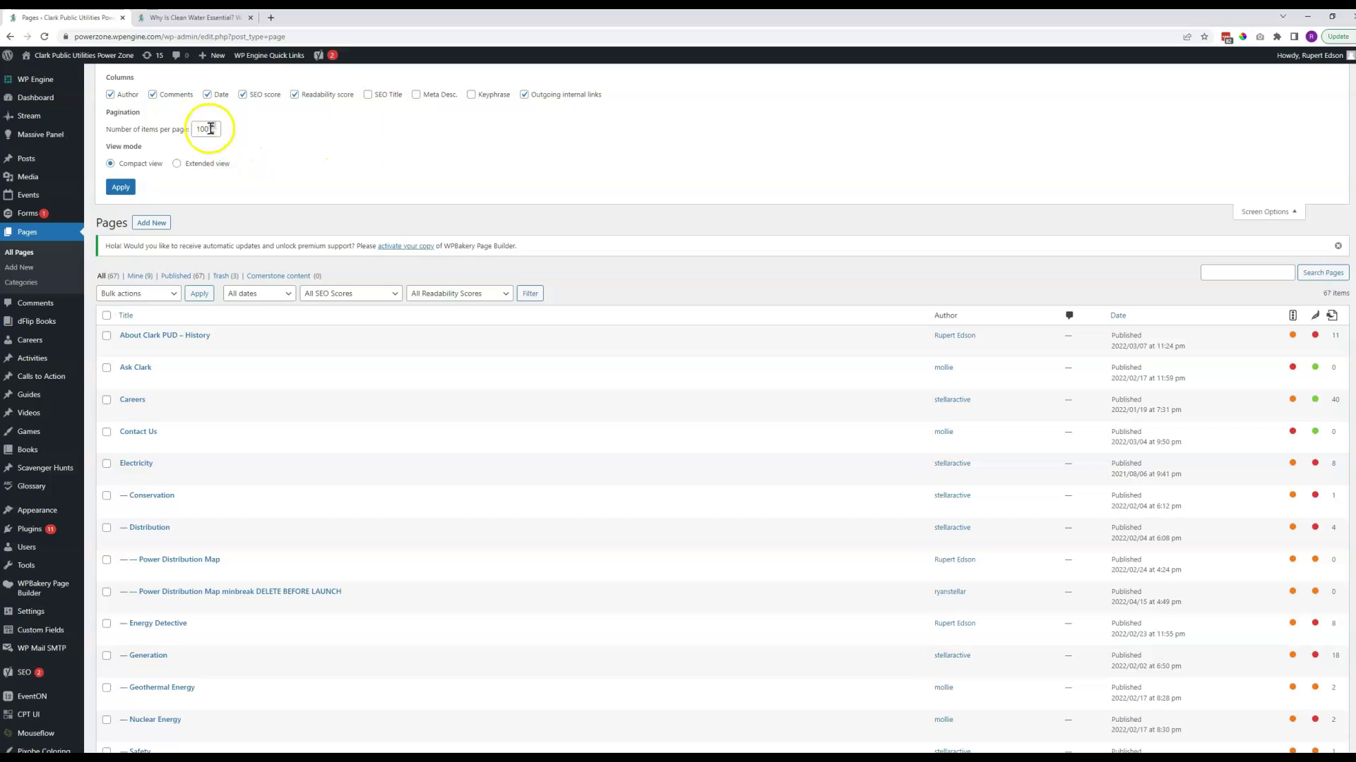
{"action": "left_click", "coordinate": [1249, 212]}
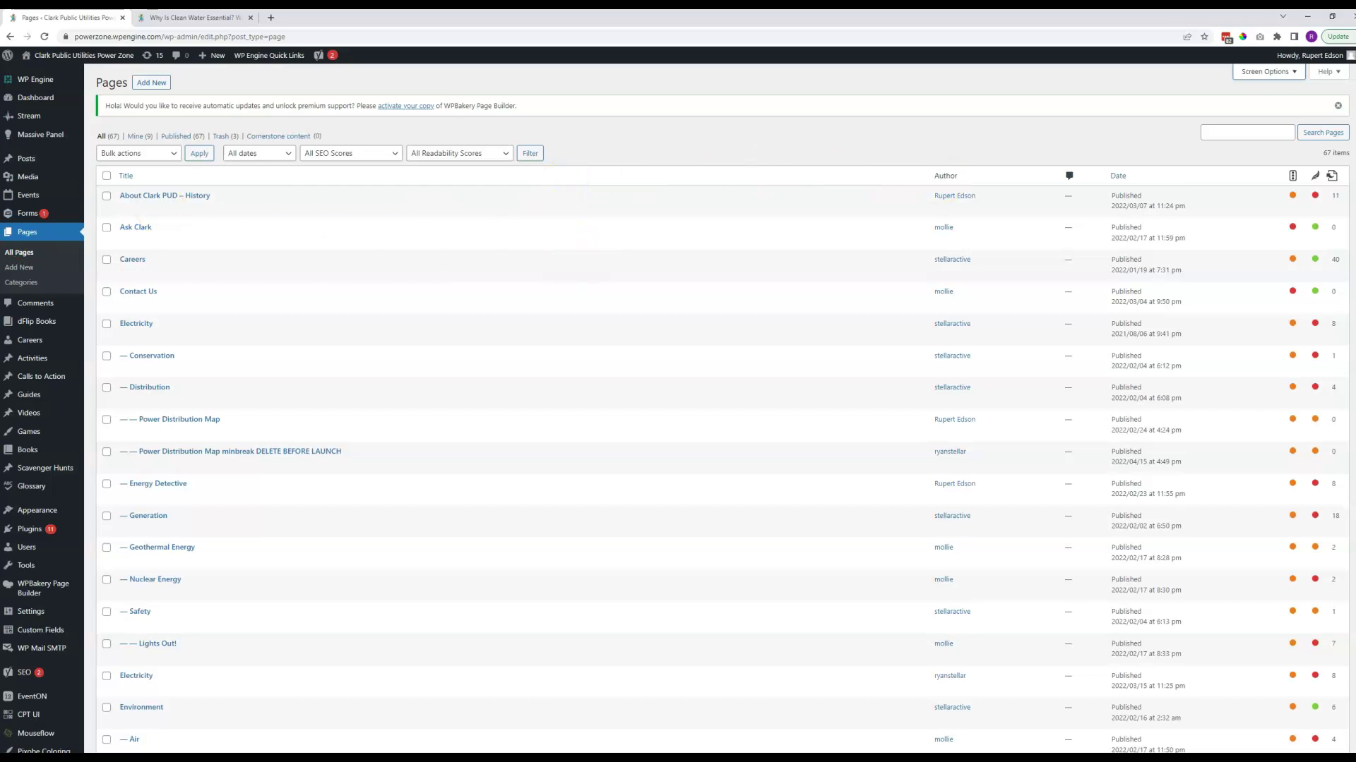
{"action": "key", "text": "ctrl+Tab"}
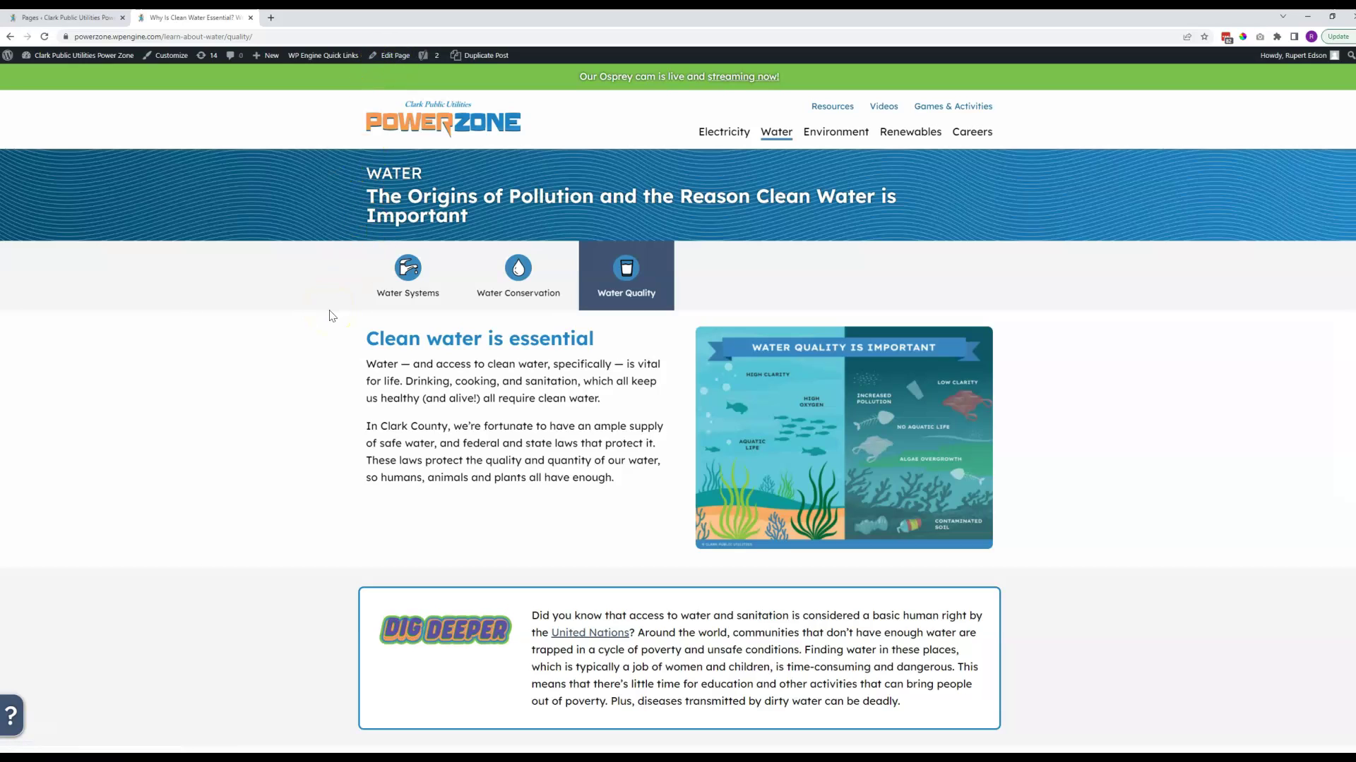
{"action": "left_click", "coordinate": [248, 350]}
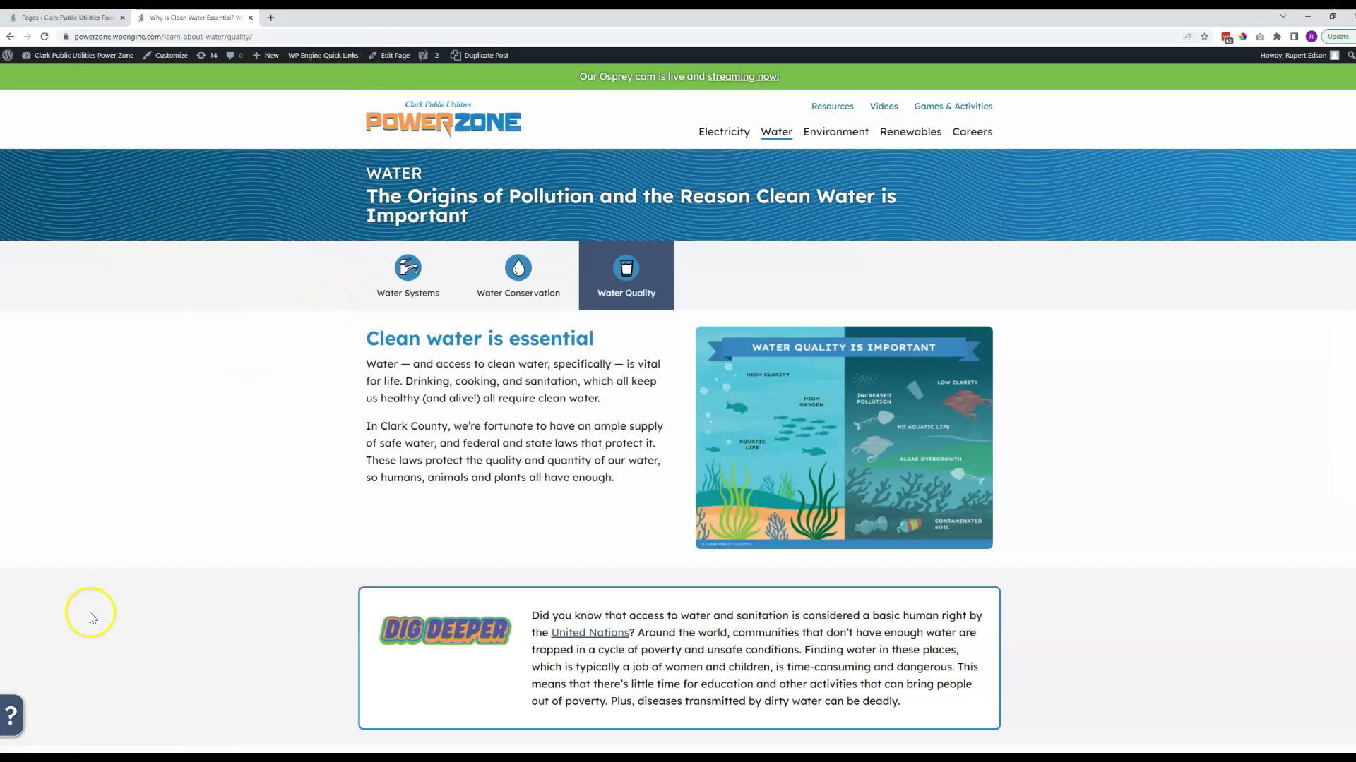